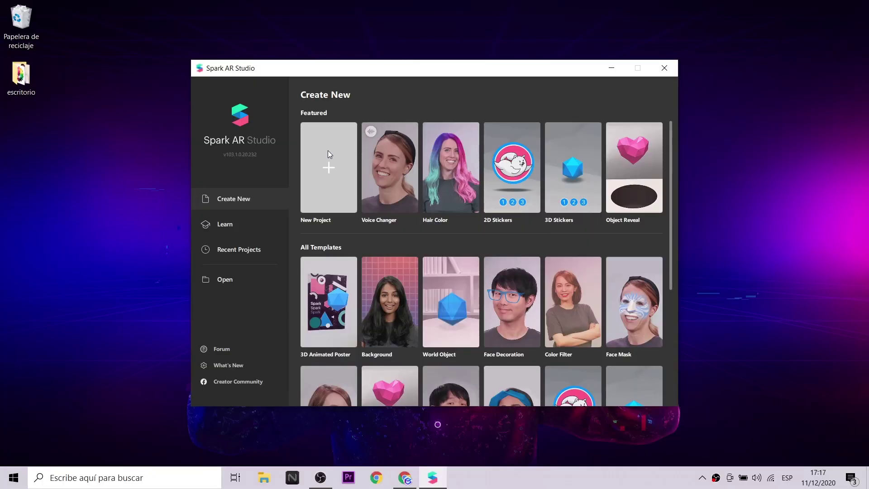
Create a new Face Tracking project and maximize its window
left_click(327, 151)
left_click(371, 297)
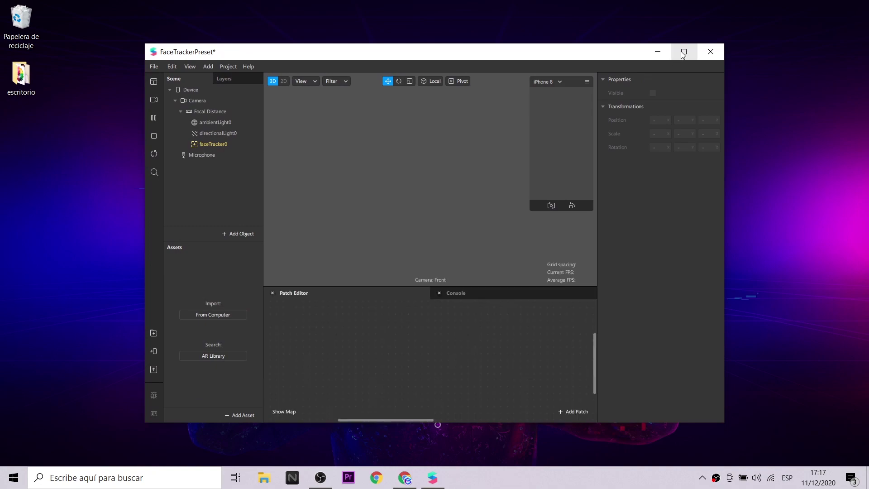
left_click(683, 52)
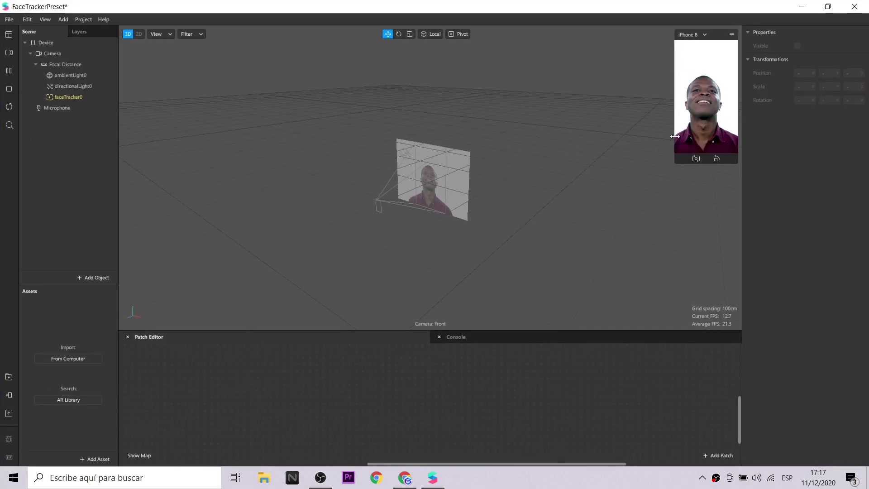
Extract the camera texture and place the Device's Render Pass as a Screen Output patch in the patch graph
left_click(51, 55)
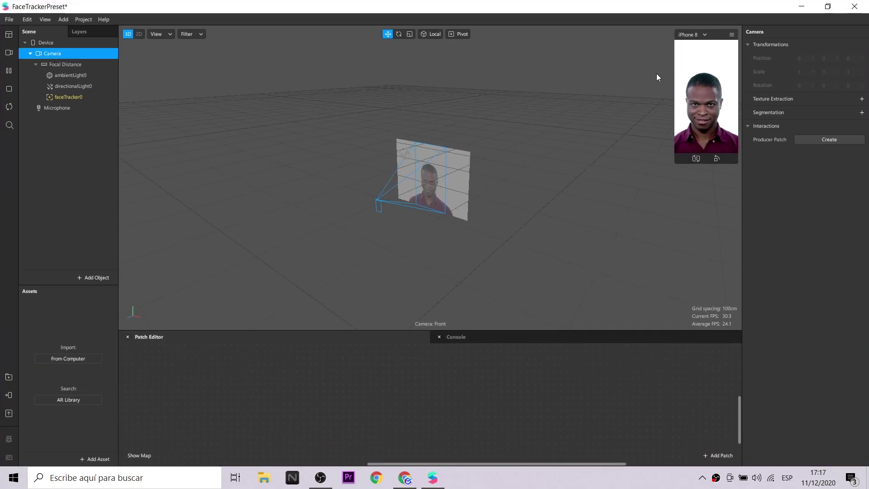
left_click(863, 100)
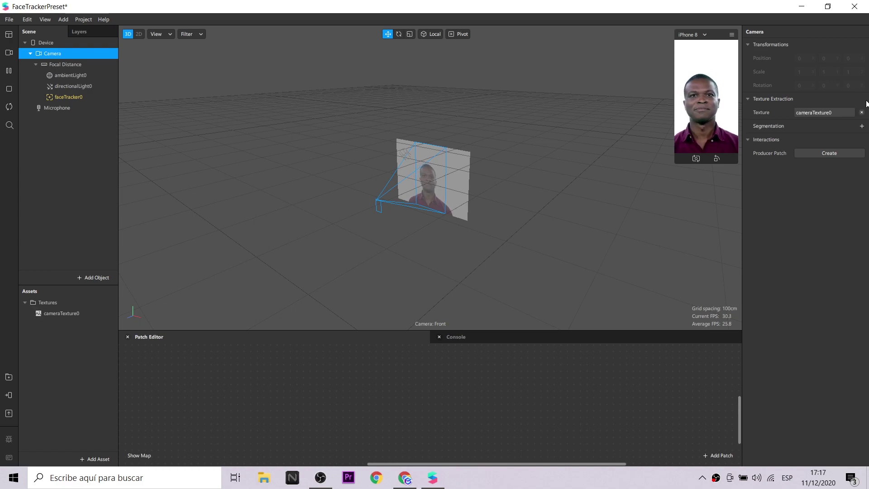
left_click(74, 43)
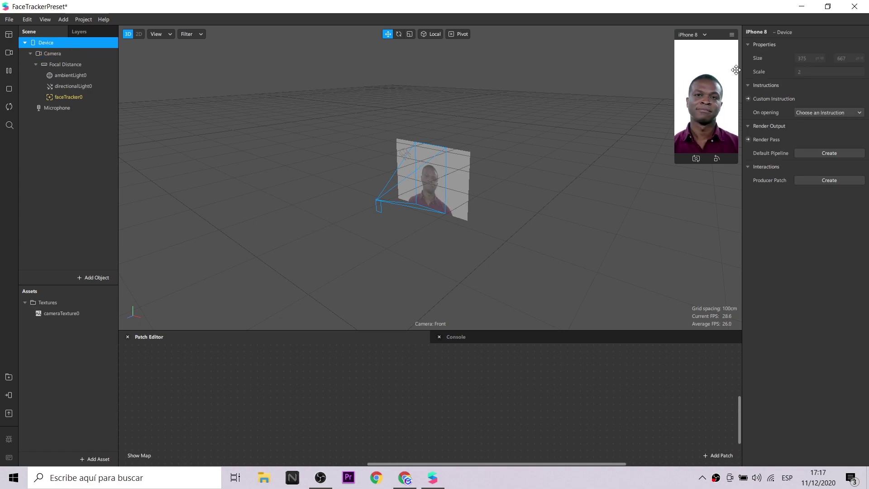
left_click(748, 139)
left_click_drag(462, 405, 569, 390)
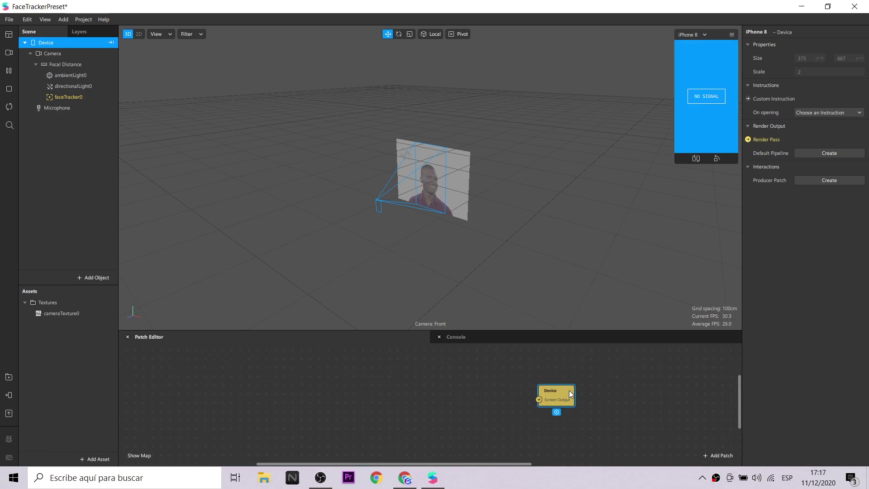
Add a Shader Render Pass patch and connect its texture output to the Device patch's Screen Output
double_click(424, 387)
type("shader")
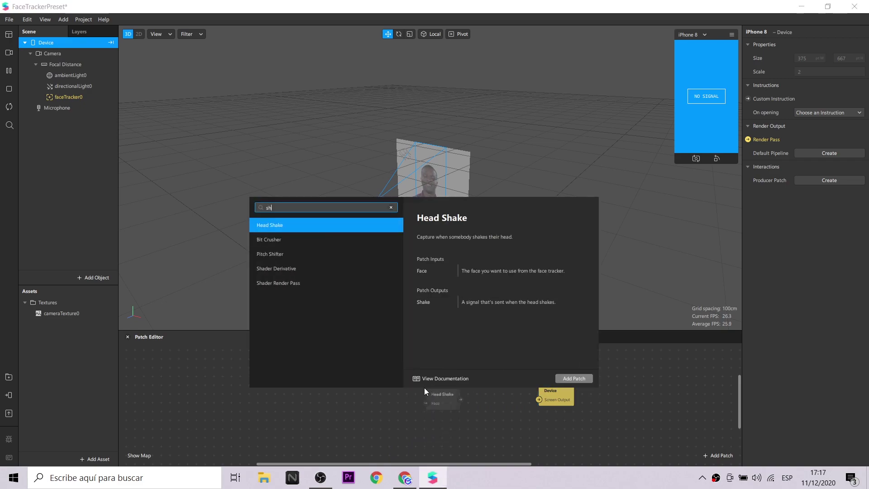
left_click(572, 381)
left_click_drag(496, 392, 470, 379)
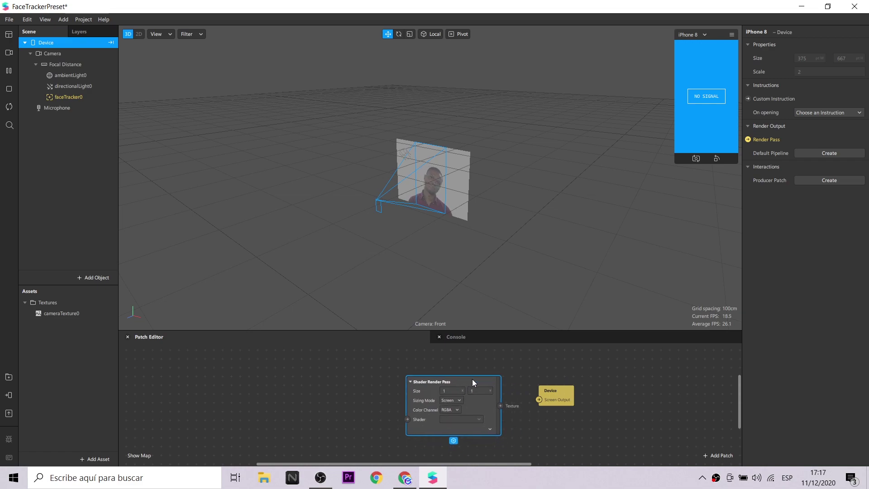
left_click_drag(502, 406, 537, 402)
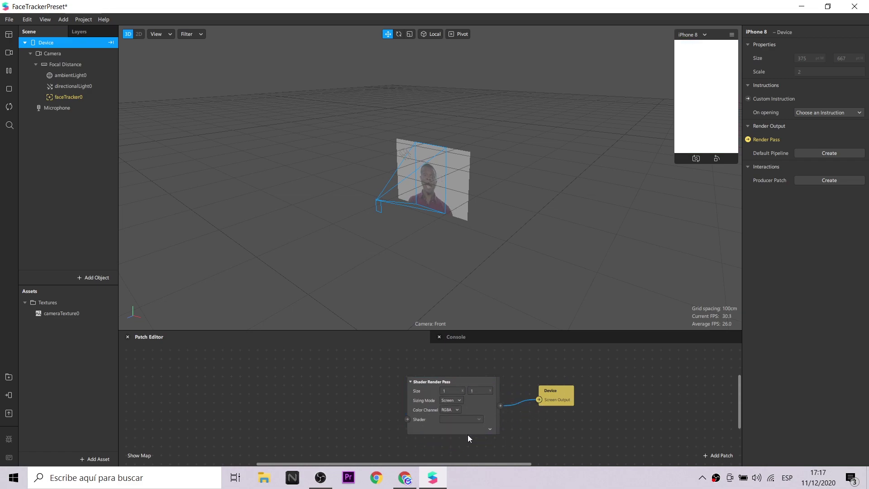
Expand the Shader Render Pass patch's preview and move the Device patch slightly farther away from it
left_click(490, 430)
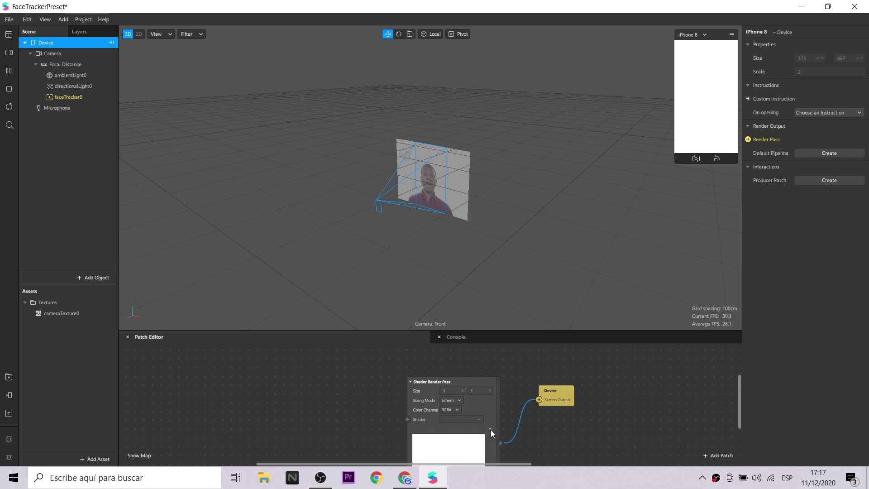
scroll(538, 422, "down", 2)
left_click(574, 372)
left_click_drag(574, 370, 581, 370)
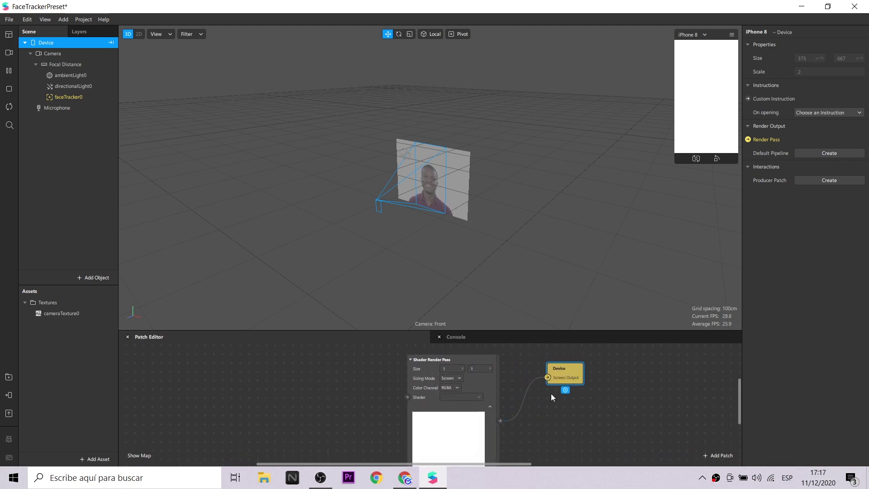
scroll(538, 390, "down", 1, "ctrl")
scroll(493, 415, "down", 2)
scroll(492, 409, "up", 2)
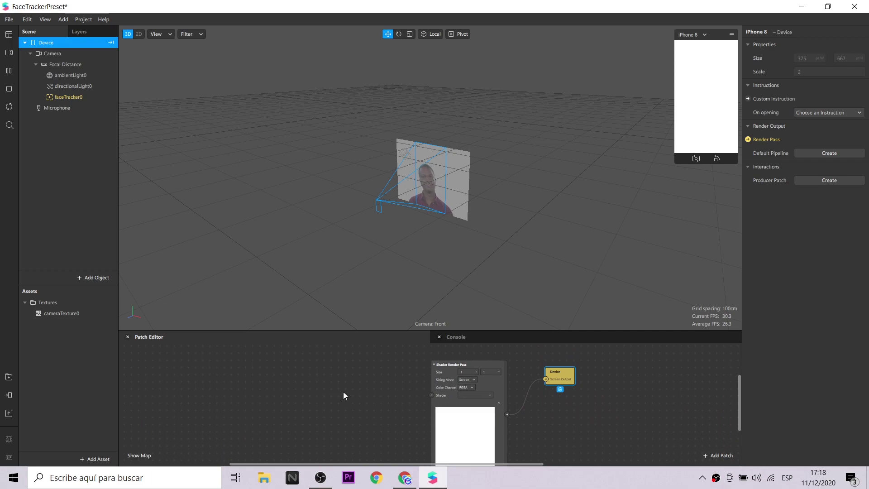
Add cameraTexture0 to the patch graph and place a Multiply patch beside it
left_click_drag(67, 312, 219, 406)
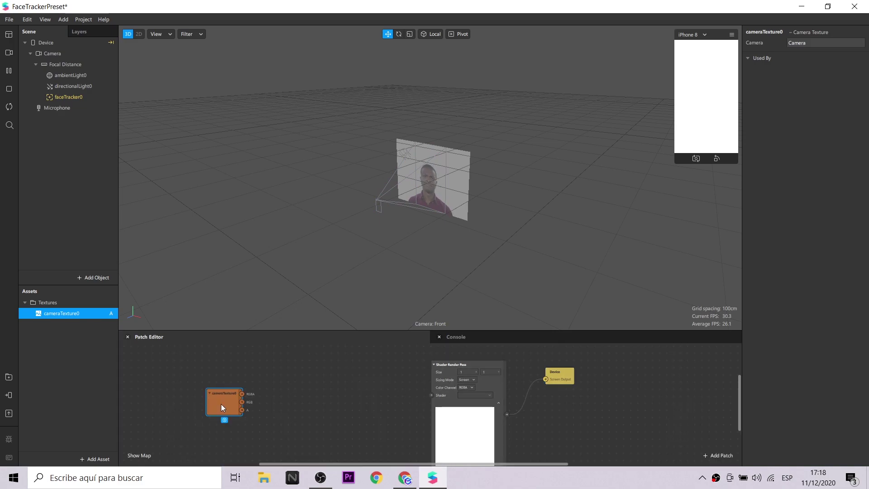
double_click(320, 392)
type("mult")
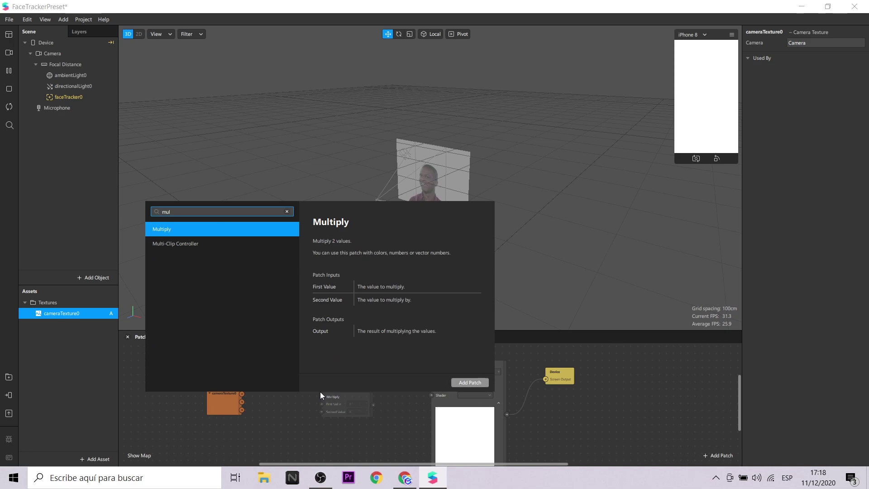
key("Return")
left_click_drag(349, 401, 299, 396)
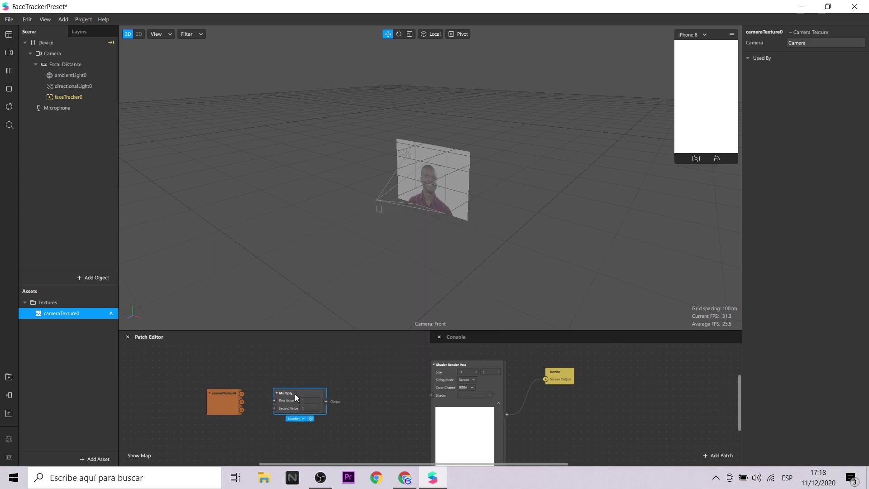
Switch the Multiply patch to color values and connect cameraTexture0's RGBA output to its First Value
left_click(299, 416)
left_click(308, 409)
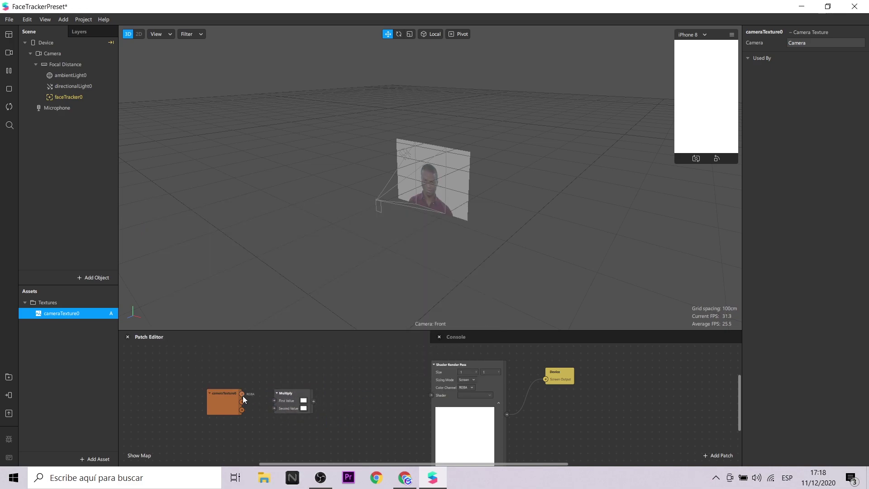
left_click_drag(275, 399, 275, 401)
Set the Multiply patch's Second Value to purple and connect its output to the Shader Render Pass's Shader input
left_click(304, 408)
left_click(339, 172)
left_click(486, 327)
left_click_drag(313, 402, 430, 395)
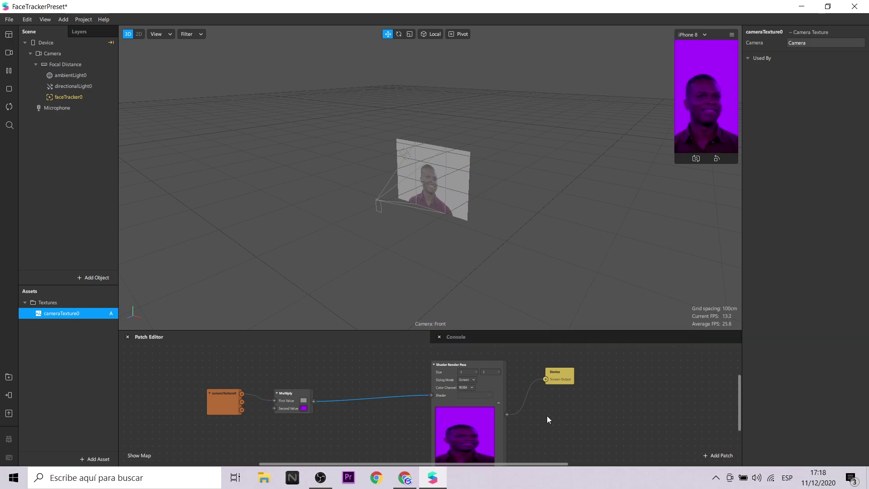
Set the Shader Render Pass sizing mode to Fixed with a size of 5 by 10
scroll(543, 417, "down", 3)
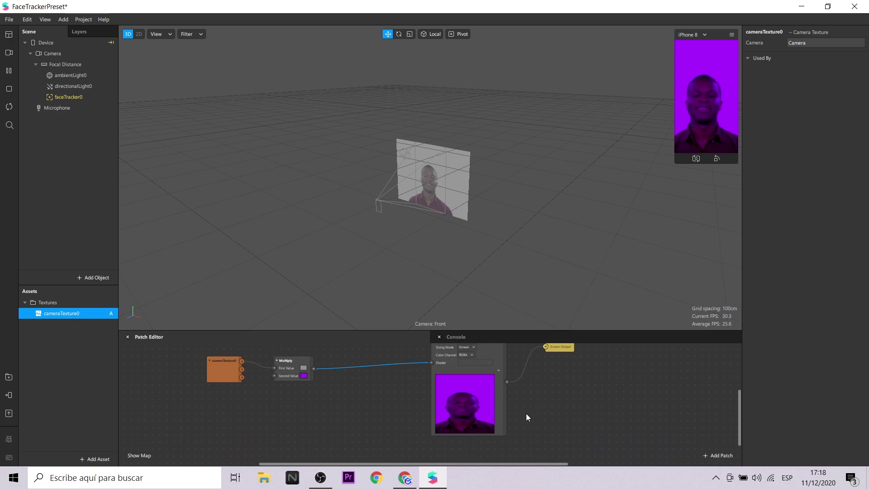
scroll(526, 414, "up", 2, "ctrl")
scroll(526, 414, "up", 2)
left_click(456, 366)
left_click(457, 369)
left_click(458, 368)
left_click(459, 425)
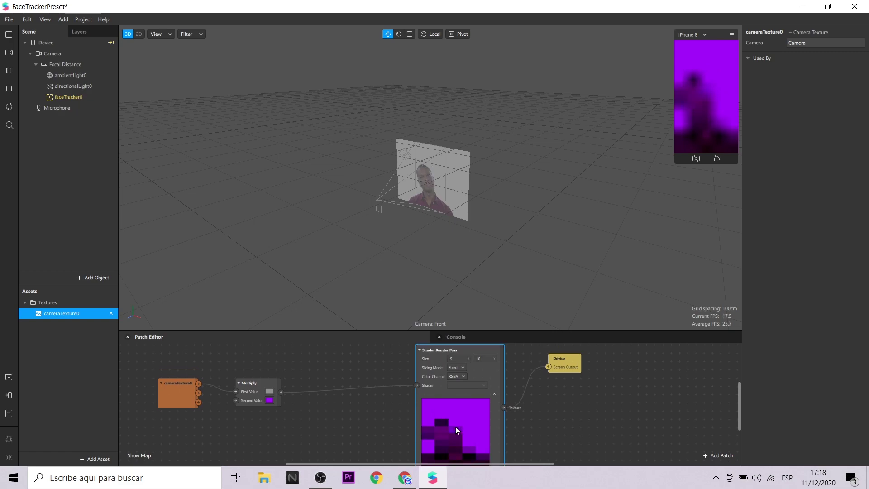
Move the Multiply patch away from the camera texture patch and set the Shader Render Pass width to 20
left_click_drag(275, 384, 291, 384)
left_click(456, 359)
type("20")
left_click(566, 414)
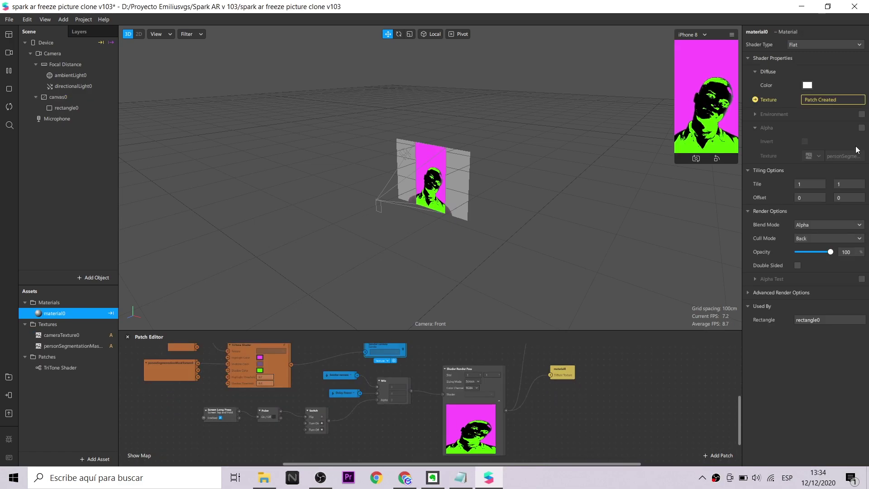
Enable inverted Alpha on material0 and assign cameraTexture0 as its alpha texture
left_click(862, 128)
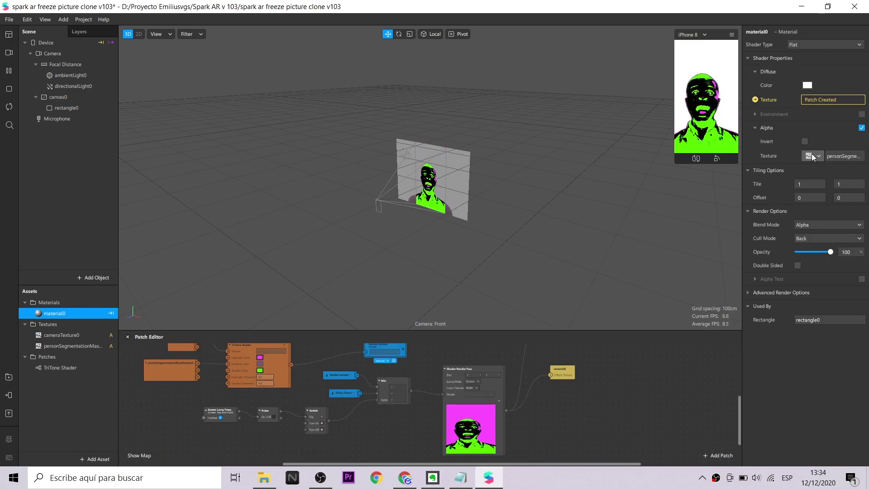
left_click(805, 141)
left_click(813, 155)
left_click(810, 170)
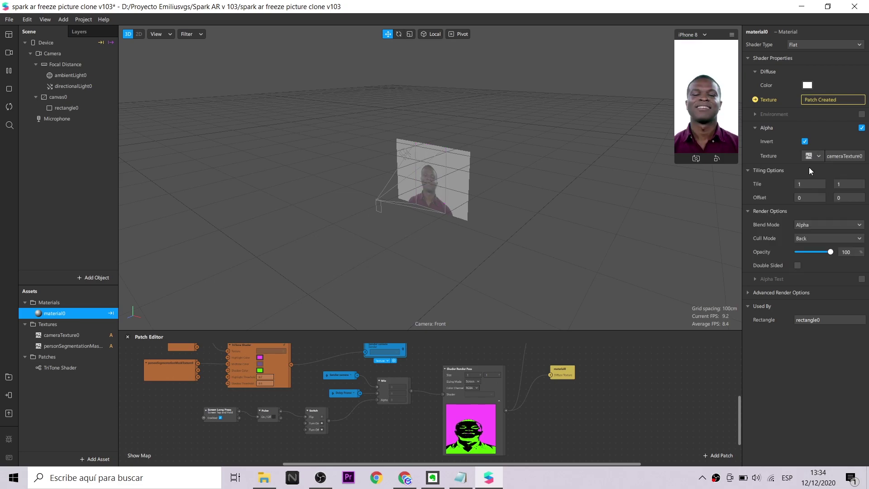
Choose a different alpha texture for material0, toggling its inversion, and lower the material's opacity
left_click(804, 142)
left_click(815, 155)
left_click(816, 184)
left_click(805, 142)
mouse_move(830, 252)
left_mouse_down()
mouse_move(801, 252)
mouse_move(815, 252)
left_mouse_up()
left_click(805, 142)
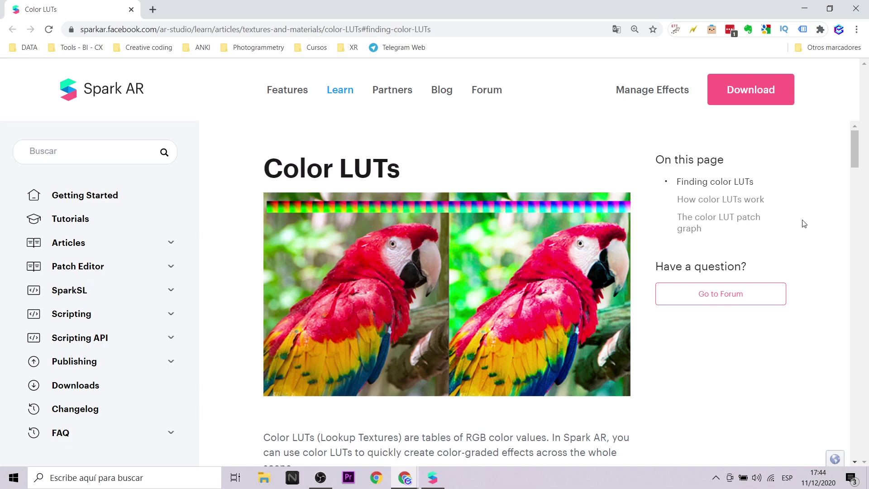
Find the 1 x 32 row-format color LUT in the Color LUTs article and open its image in a new tab
scroll(804, 295, "down", 4)
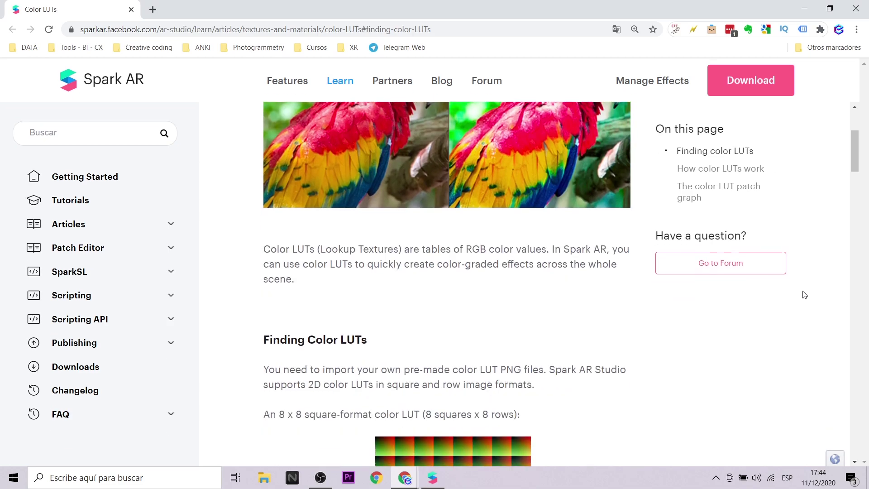
scroll(806, 300, "up", 4)
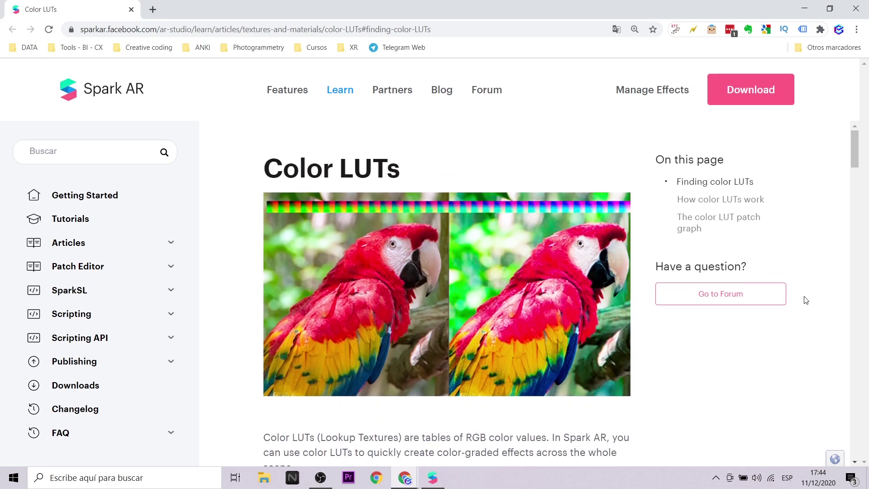
scroll(806, 300, "down", 12)
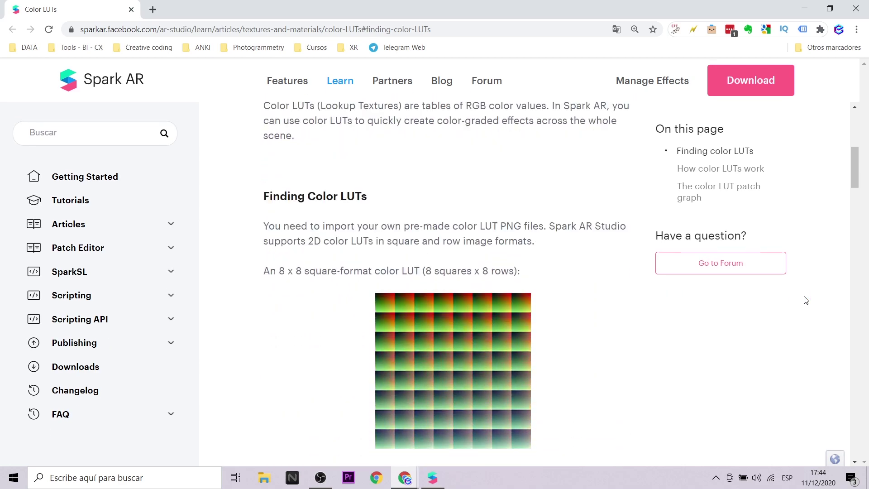
scroll(805, 300, "down", 3)
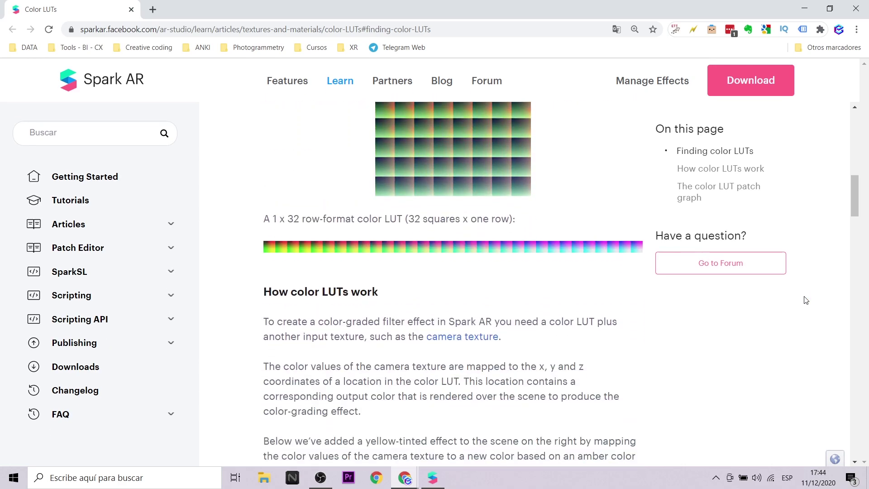
scroll(805, 300, "up", 4)
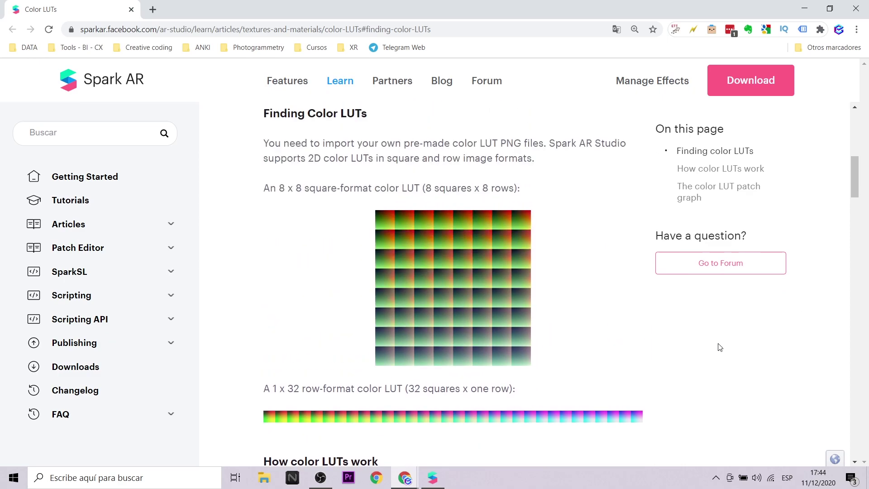
right_click(594, 416)
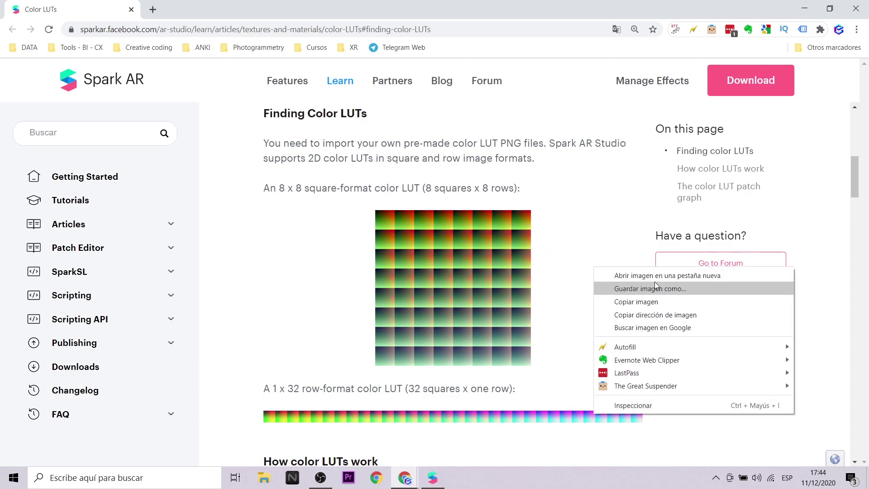
left_click(634, 274)
key("ctrl+Tab")
Save the color LUT image to the computer under the name "color"
right_click(326, 265)
left_click(384, 288)
type("color")
key("Return")
left_click(858, 450)
Switch to Spark AR Studio, start another Face Tracking project and maximize its window
left_click(432, 477)
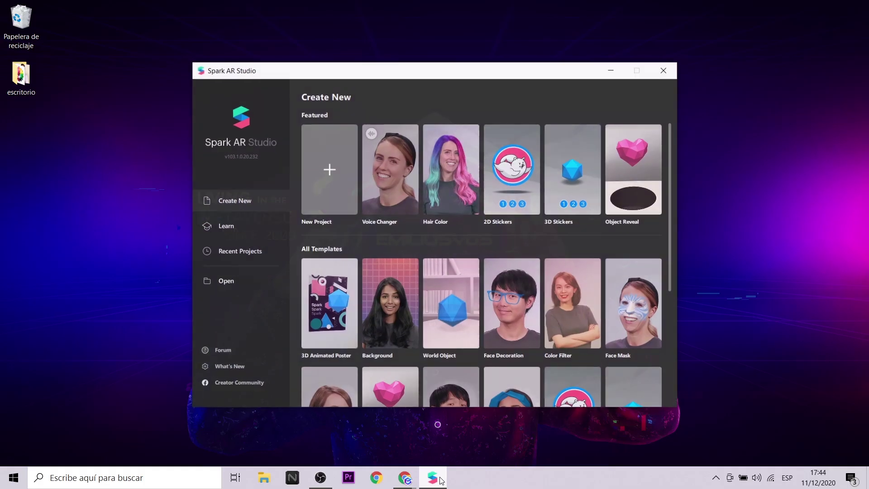
left_click(310, 150)
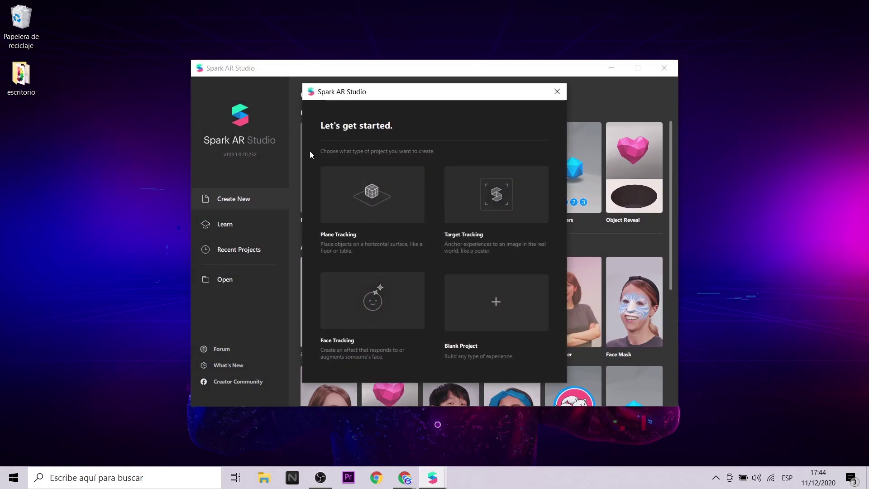
left_click(365, 287)
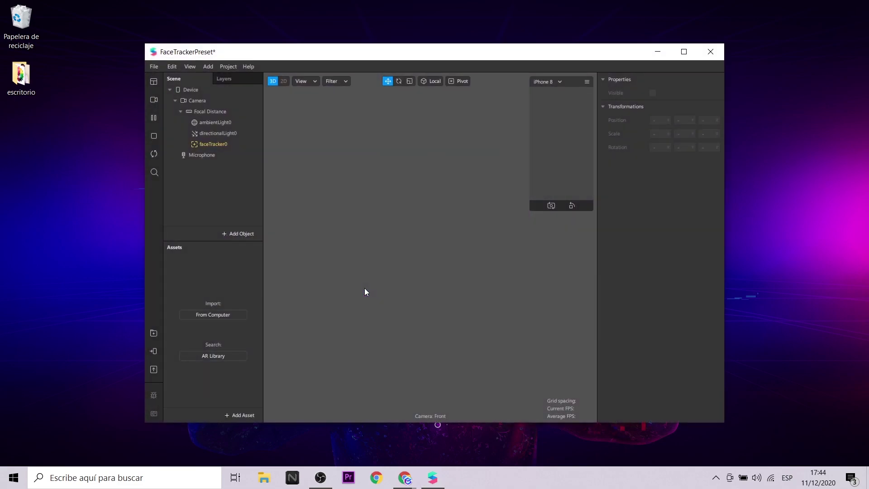
left_click(678, 53)
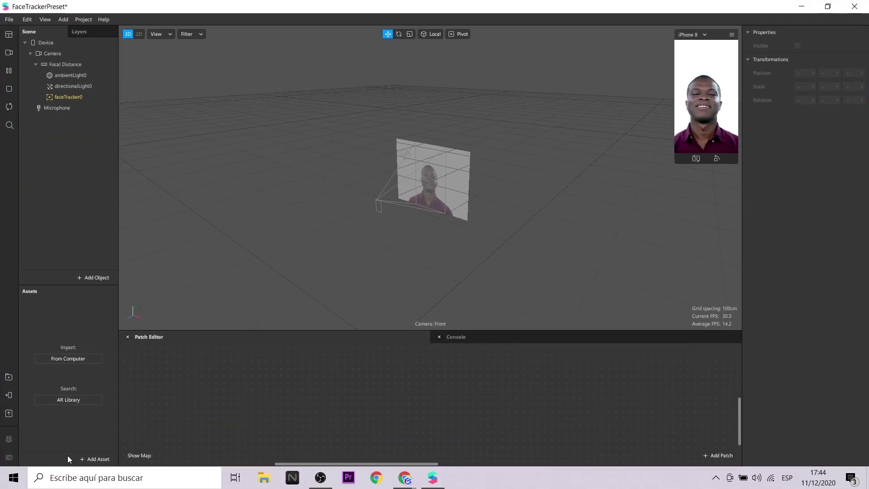
Import the "color" image into the project's assets as a Color LUT
left_click(97, 459)
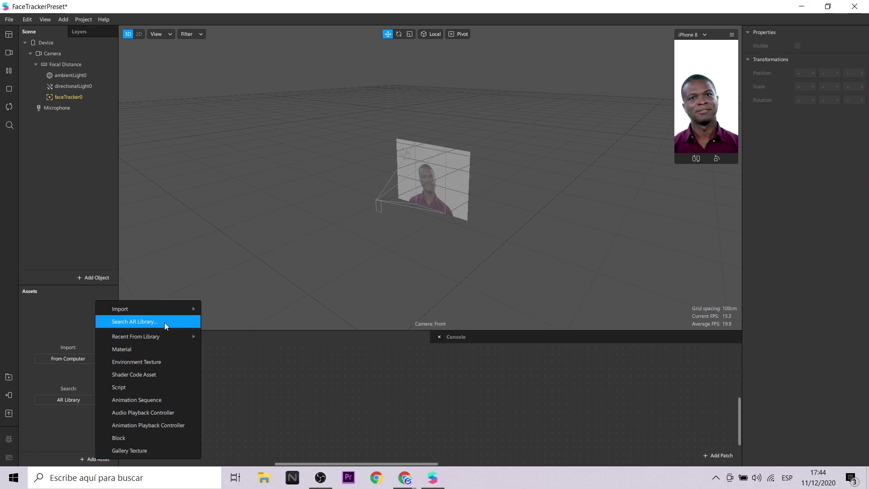
mouse_move(178, 310)
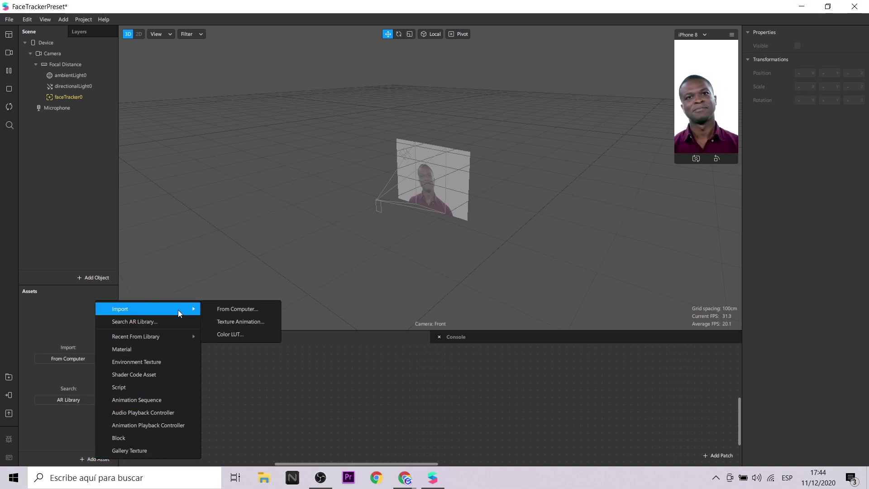
left_click(223, 335)
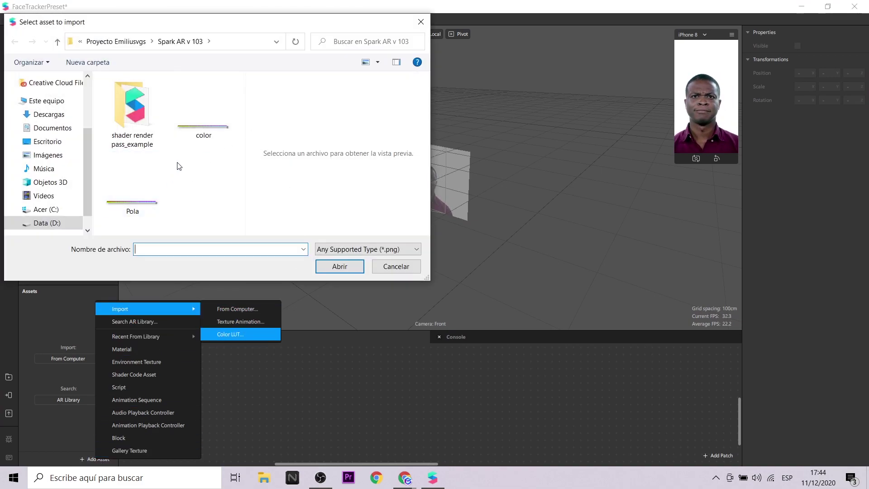
left_click(213, 132)
left_click(339, 267)
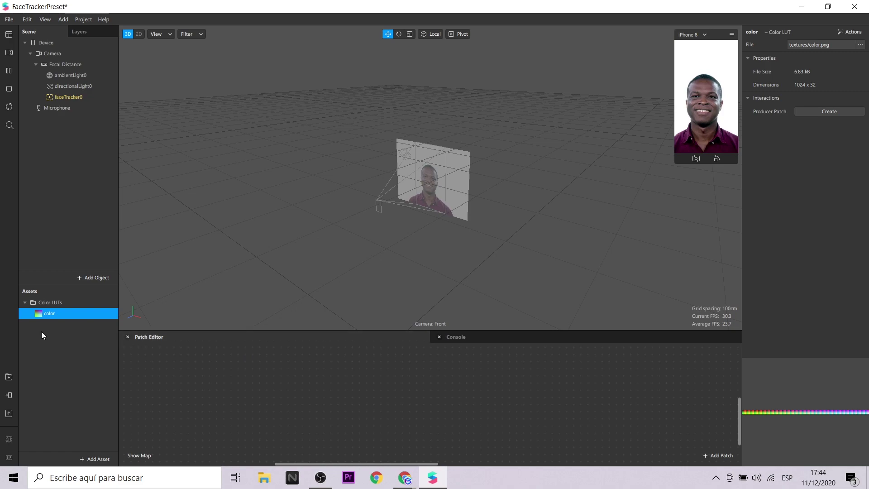
Apply the imported color LUT to the camera so that its patch graph is generated
right_click(70, 313)
mouse_move(113, 321)
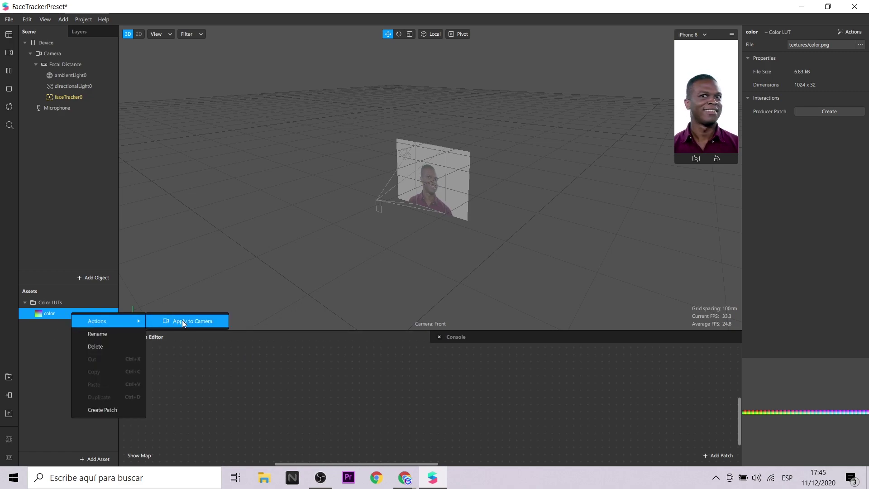
left_click(181, 321)
scroll(254, 398, "down", 3)
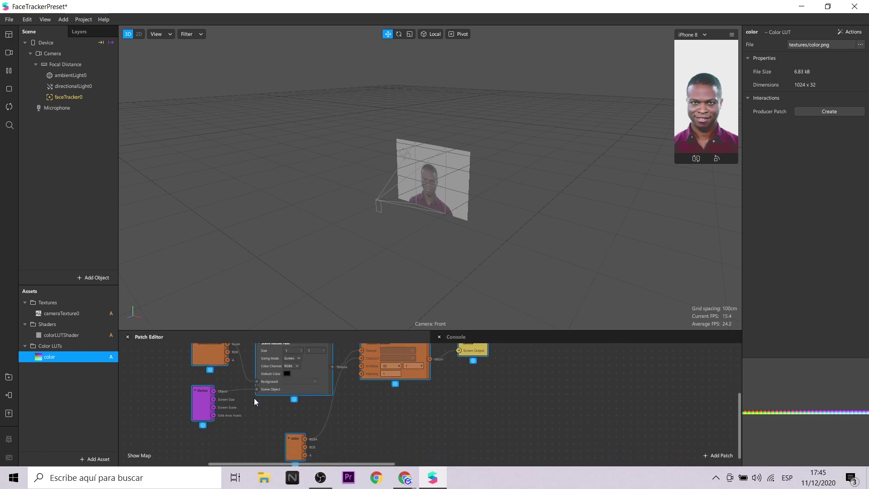
Move the color patch closer to the colorLUTShader patch, below the Scene Render Pass patch
scroll(257, 417, "up", 2, "ctrl")
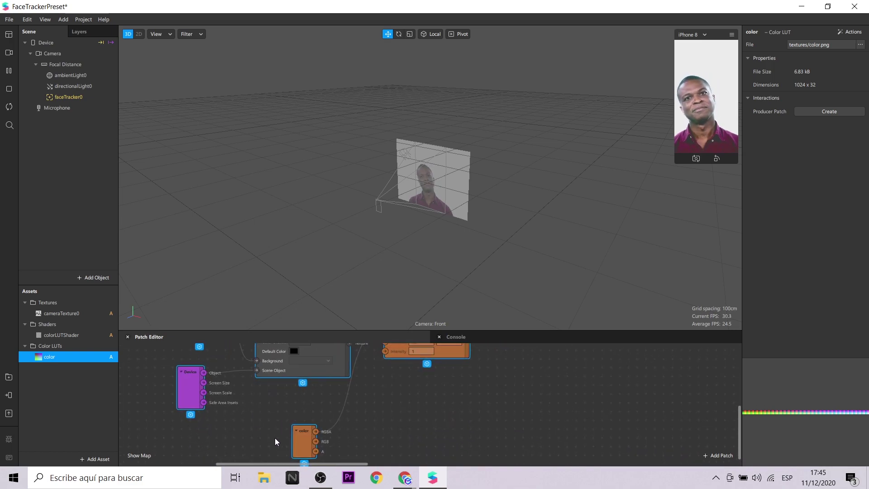
scroll(275, 438, "up", 1, "ctrl")
left_click_drag(310, 435, 310, 455)
scroll(335, 416, "down", 3, "ctrl")
scroll(319, 383, "up", 1, "ctrl")
scroll(319, 383, "up", 1, "ctrl")
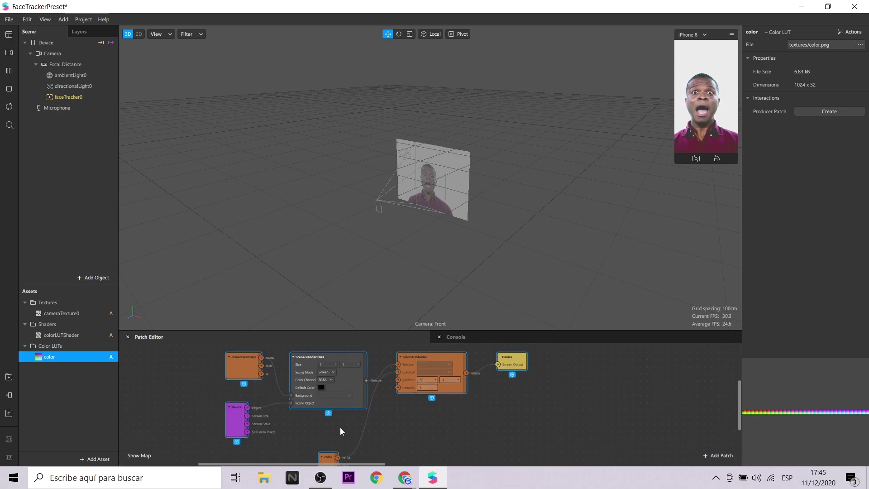
left_click(323, 459)
left_click_drag(329, 460, 358, 448)
scroll(344, 431, "up", 1)
Import the "Pola" image file as a second Color LUT asset
left_click(106, 459)
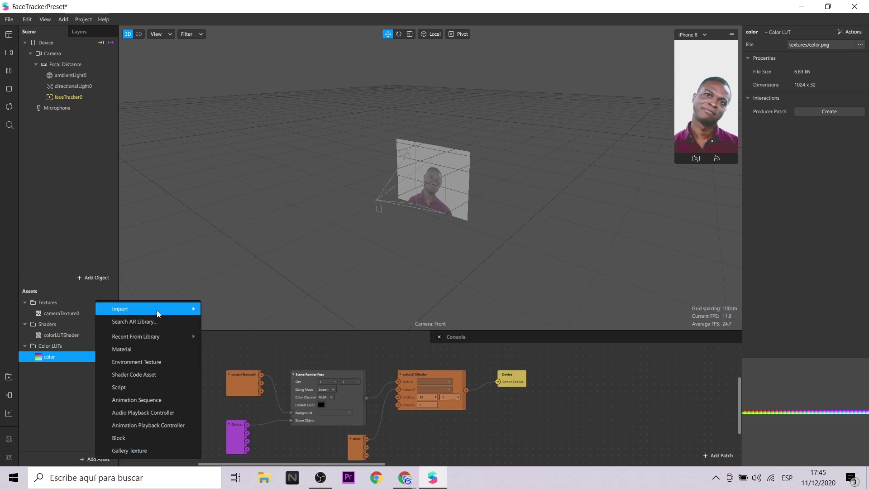
mouse_move(158, 309)
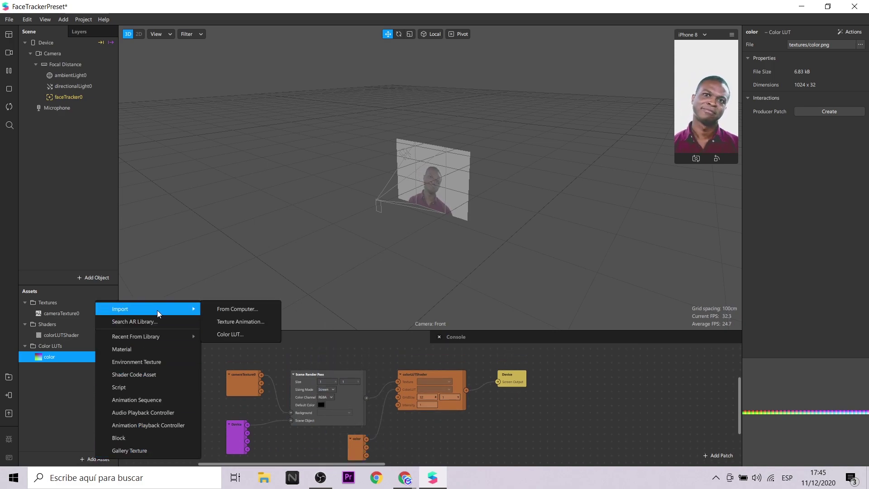
left_click(222, 337)
left_click(204, 118)
left_click(148, 205)
left_click(340, 268)
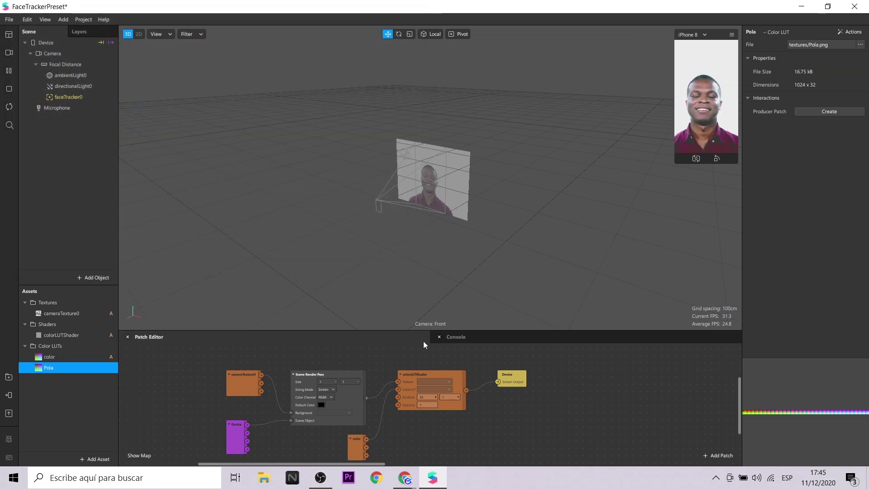
Add the Pola LUT to the patch graph and move its patches below the color patch
scroll(462, 397, "down", 1)
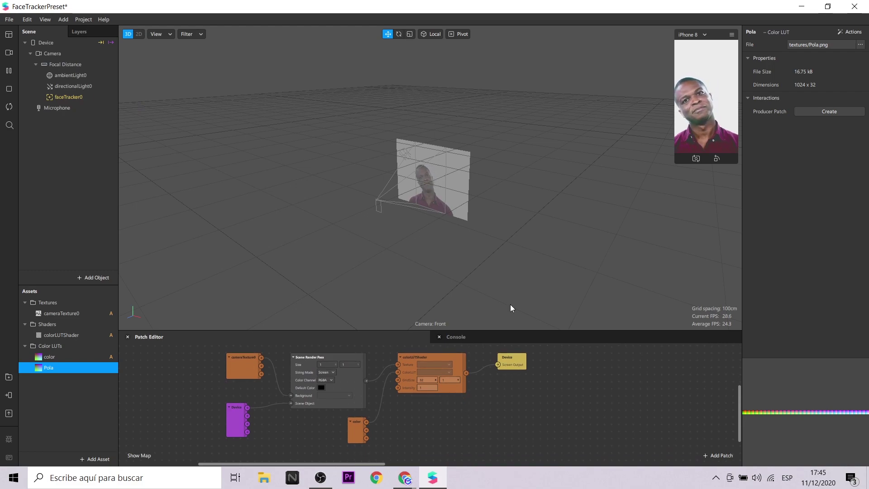
left_click_drag(51, 369, 433, 430)
scroll(433, 431, "down", 5)
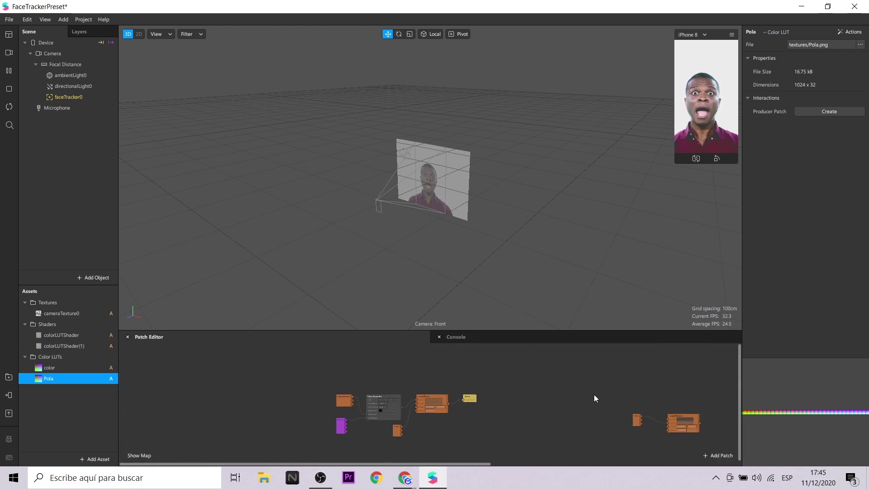
left_click_drag(596, 419, 366, 441)
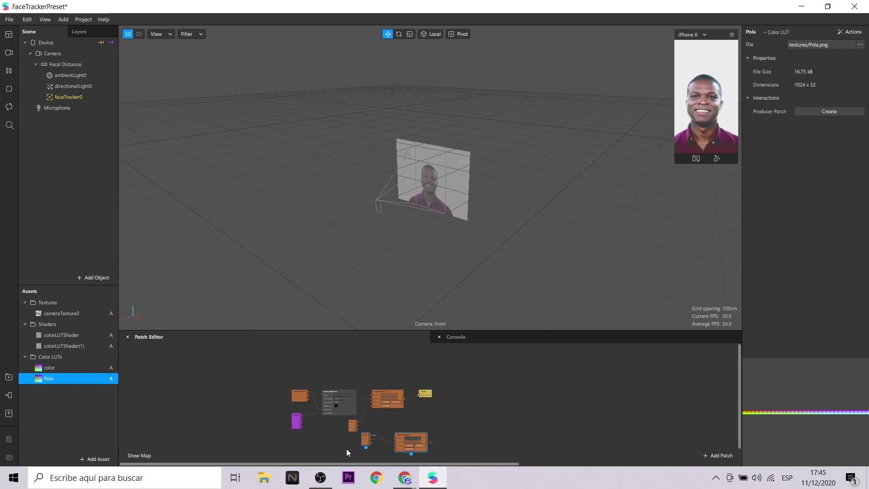
scroll(343, 447, "up", 4)
scroll(368, 446, "up", 1)
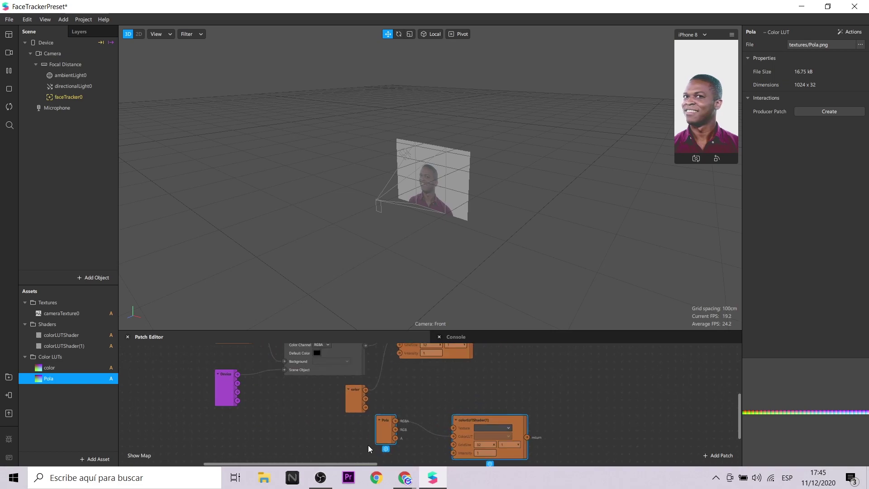
Delete the colorLUTShader(1) patch and replace the color patch with Pola as the input of the original colorLUTShader
left_click(503, 419)
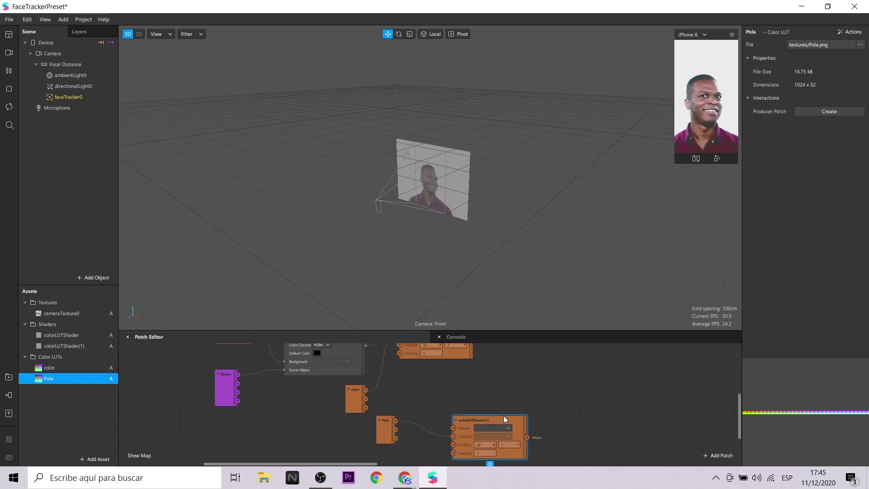
key("Delete")
scroll(396, 419, "up", 3)
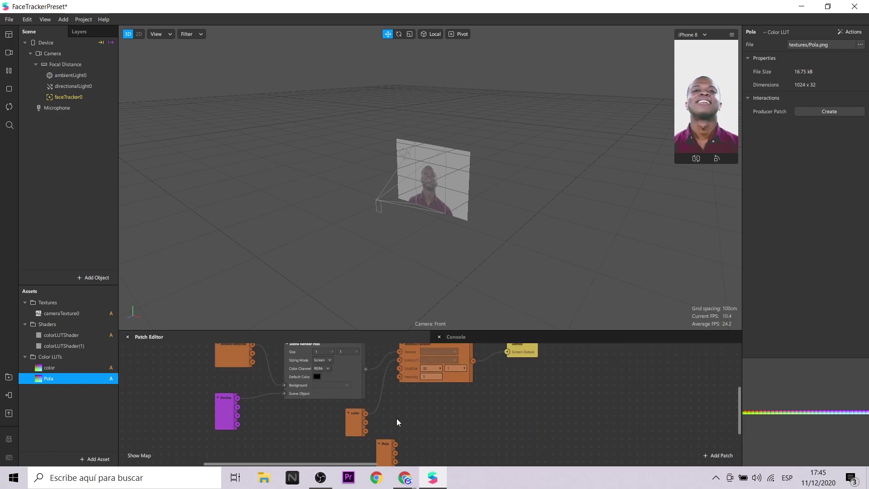
left_click_drag(401, 370, 401, 370)
scroll(463, 430, "down", 1)
left_click(354, 420)
Add the recently used Creamtone LUT from the AR Library and bring its patches into the graph near the others
left_click(95, 459)
mouse_move(135, 336)
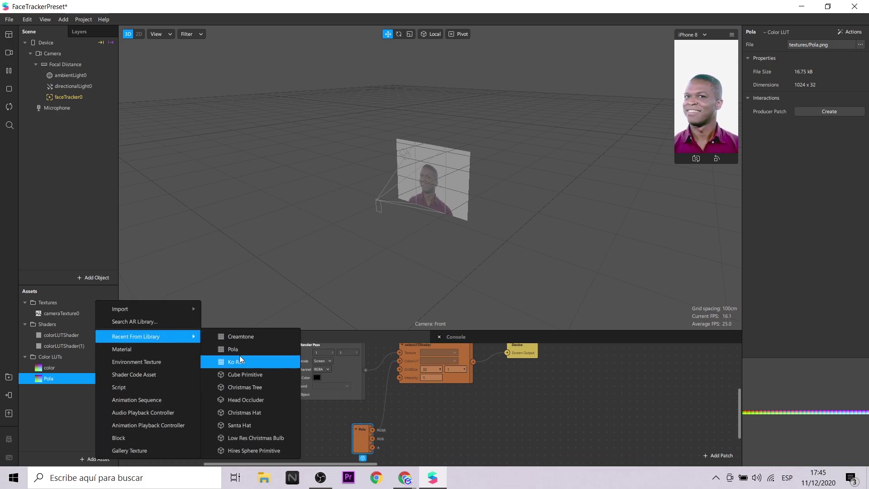
left_click(240, 352)
left_click(62, 390)
left_click_drag(61, 390, 430, 425)
scroll(497, 420, "down", 5, "ctrl")
middle_click_drag(659, 406, 560, 413)
Connect the Creamtone patch to colorLUTShader in place of Pola and remove the surplus patches
scroll(383, 431, "up", 3, "ctrl")
left_click_drag(566, 414, 329, 346)
scroll(381, 431, "up", 2)
key("Delete")
Add the recently used Ko Red LUT from the AR Library and place its patches in the graph
left_click(95, 459)
mouse_move(136, 335)
left_click(238, 361)
left_click_drag(48, 411, 344, 425)
scroll(394, 387, "down", 4)
middle_click_drag(499, 368, 493, 394)
Feed colorLUTShader from the Ko_Red patch instead of Creamtone, deleting the replaced LUT patch and the extra shader patch
left_click_drag(625, 433, 379, 348)
scroll(351, 426, "up", 5)
key("Delete")
scroll(451, 420, "down", 4)
scroll(441, 420, "up", 3)
key("Delete")
middle_click_drag(455, 385, 456, 410)
left_click(94, 459)
key("Escape")
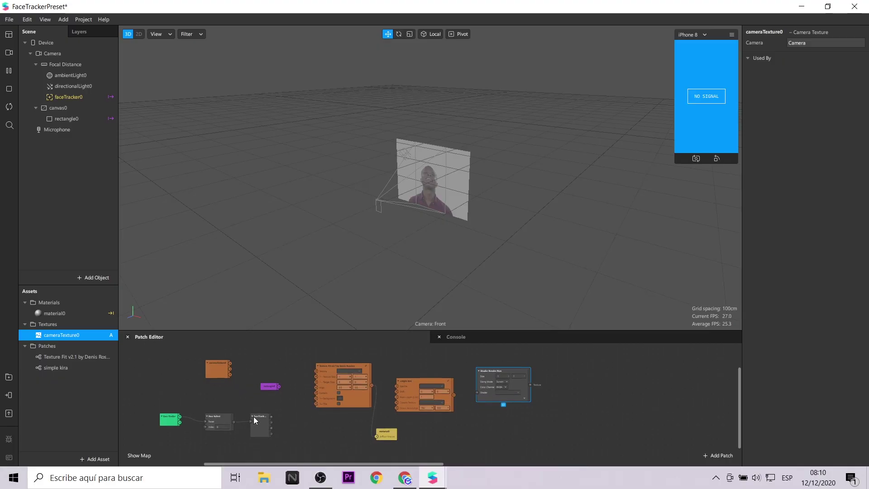
scroll(255, 417, "down", 1)
scroll(259, 411, "down", 2)
Move the Face Finder, Face Select and faceTracker patches closer to the rest of the graph
scroll(230, 401, "up", 3)
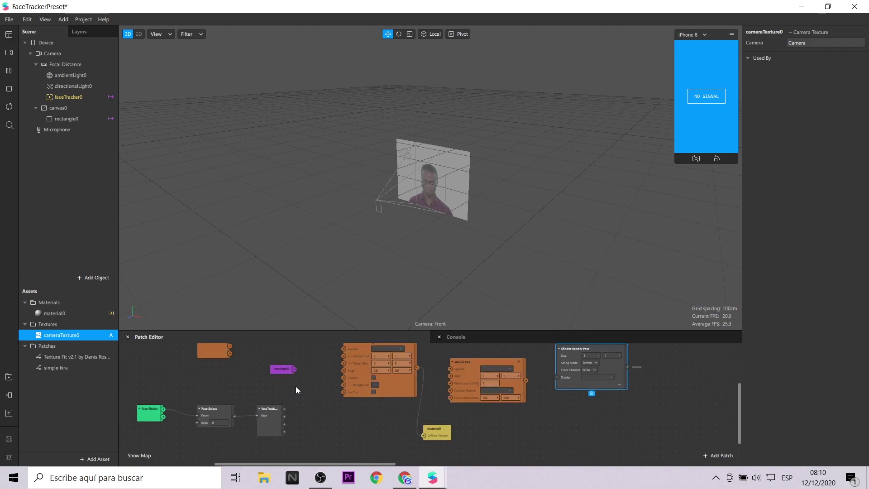
left_click_drag(132, 397, 320, 417)
scroll(498, 435, "up", 2)
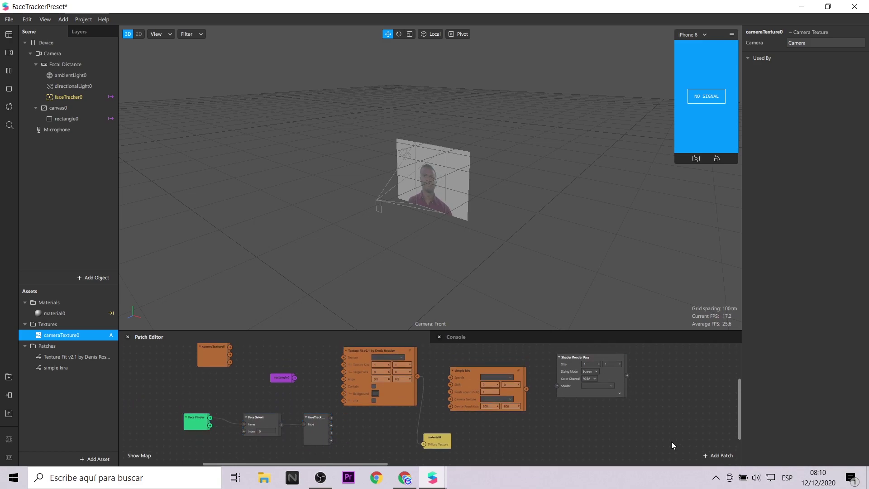
Create a blank project, show its Patch Editor and maximize the project window
left_click(10, 19)
left_click(23, 34)
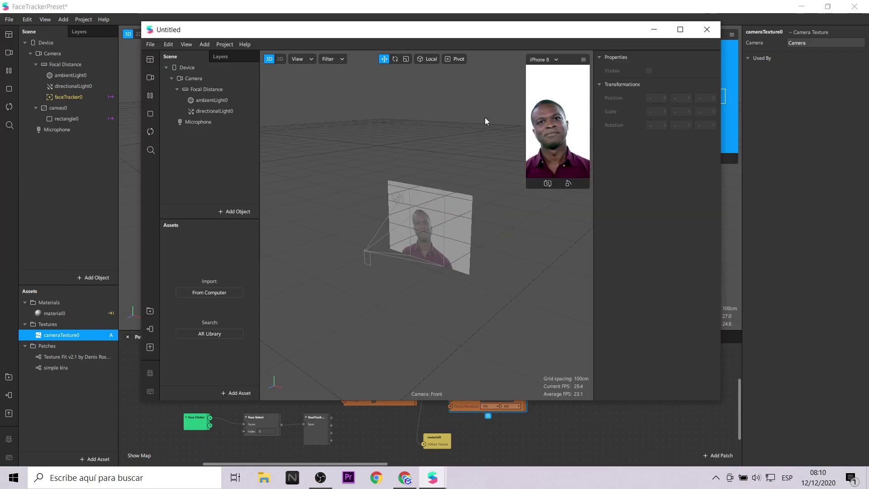
left_click(185, 44)
left_click(201, 57)
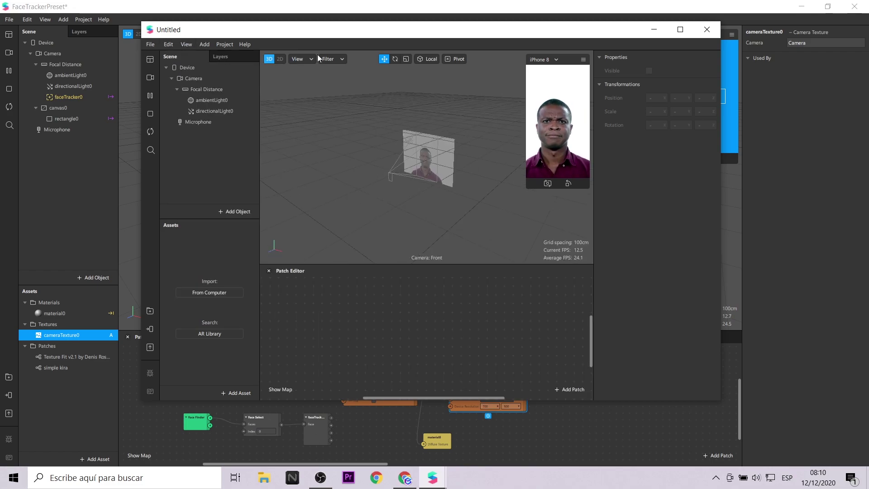
left_click(679, 29)
Paste the copied simple kira patch into the new project and move it toward the graph's right side
scroll(374, 404, "down", 5)
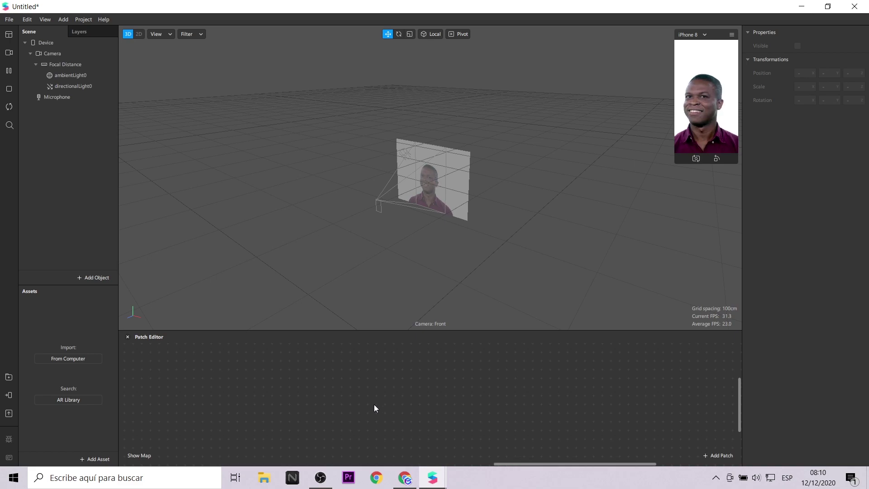
left_click_drag(403, 463, 178, 466)
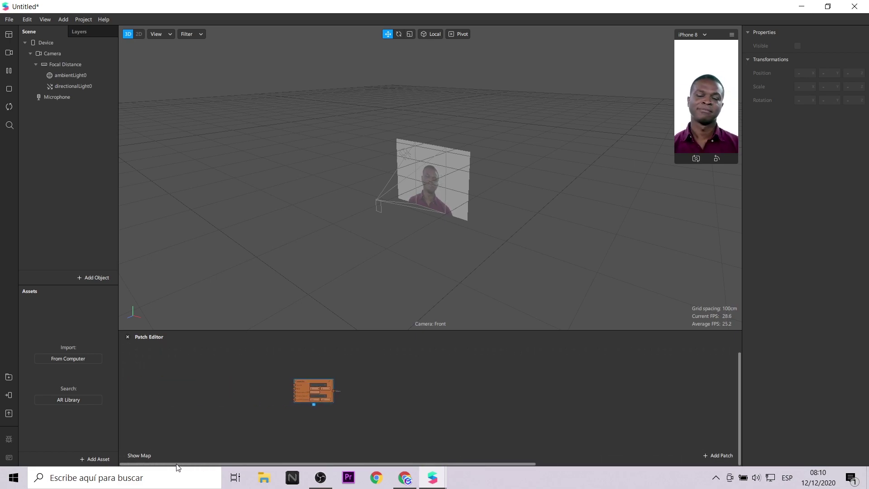
scroll(298, 365, "up", 4)
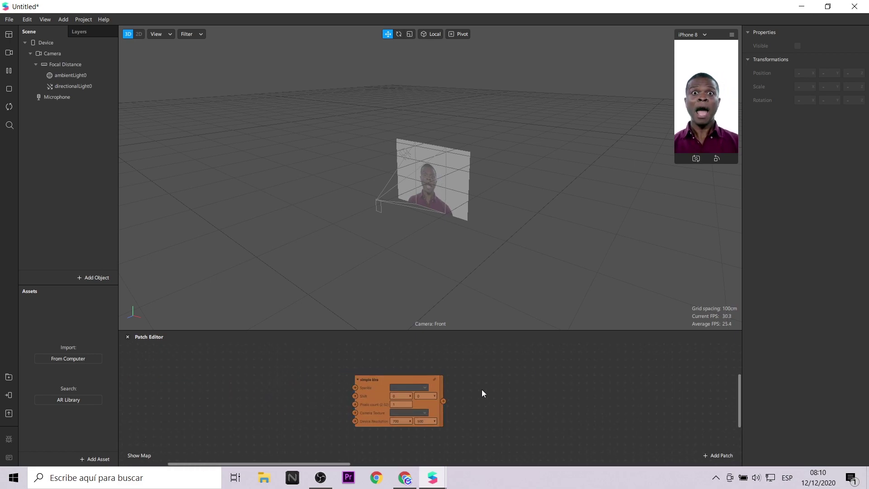
left_click_drag(386, 382, 595, 343)
left_click(467, 385)
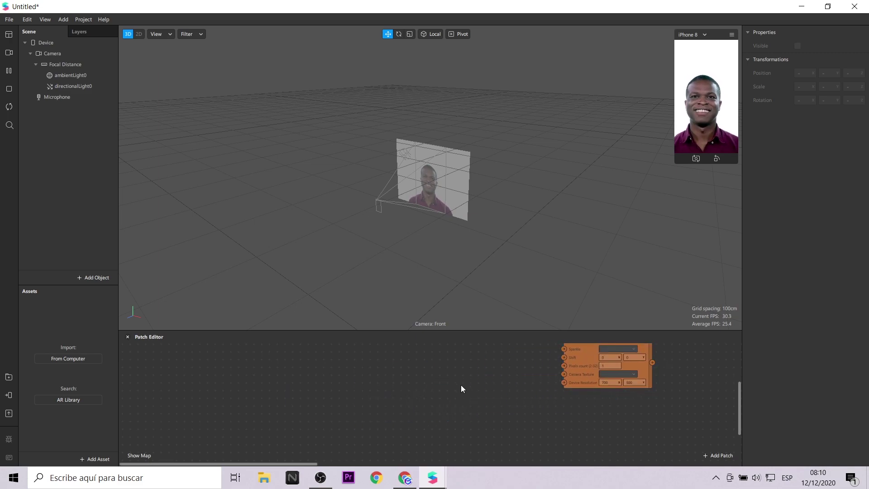
Copy the Texture Fit v2.1 patch from the FaceTrackerPreset project and paste it into the new project
mouse_move(432, 478)
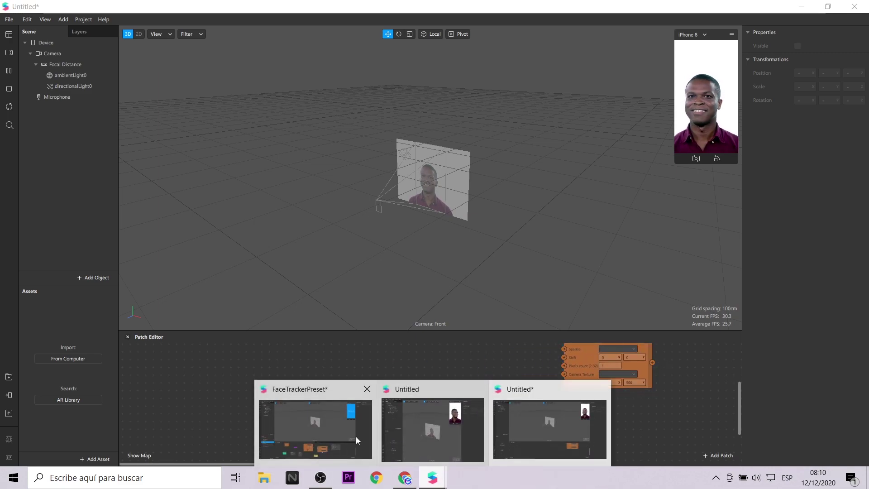
left_click(324, 433)
left_click(364, 353)
left_click(432, 478)
left_click(550, 422)
key("ctrl+v")
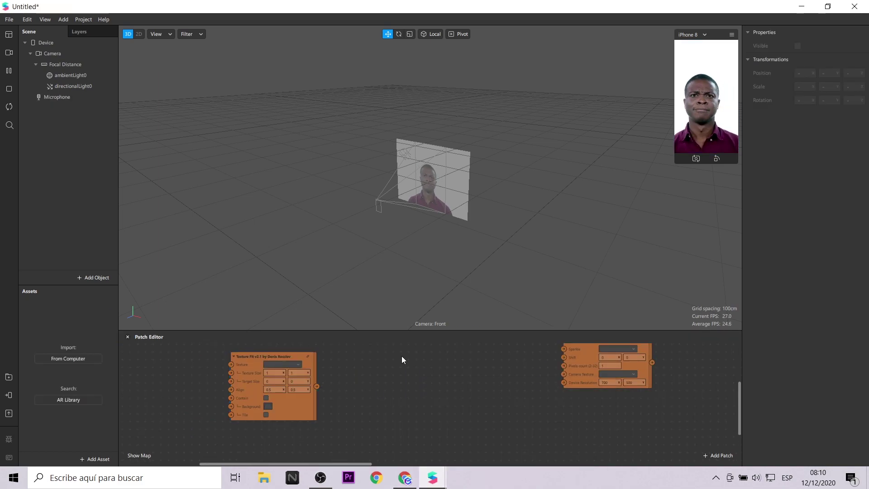
Copy the Face Finder and Face Select patches into the new project and place them right of the Texture Fit patch
mouse_move(432, 477)
left_click(311, 419)
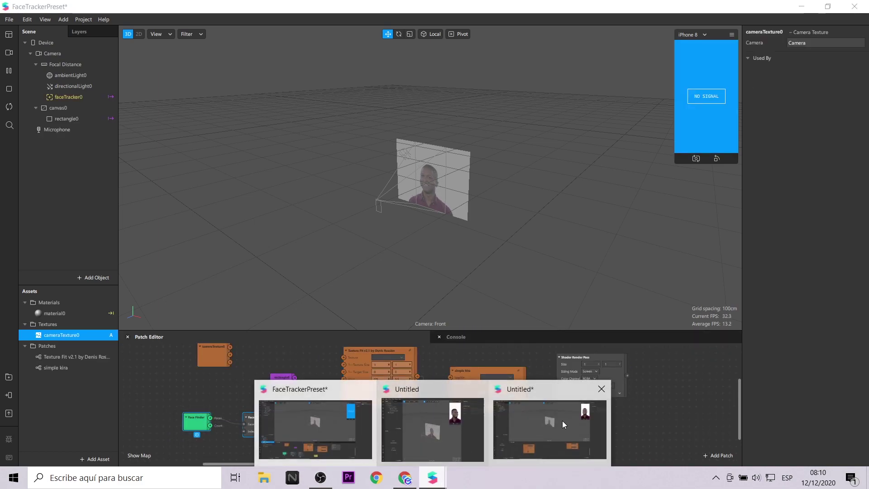
left_click(545, 426)
key("ctrl+v")
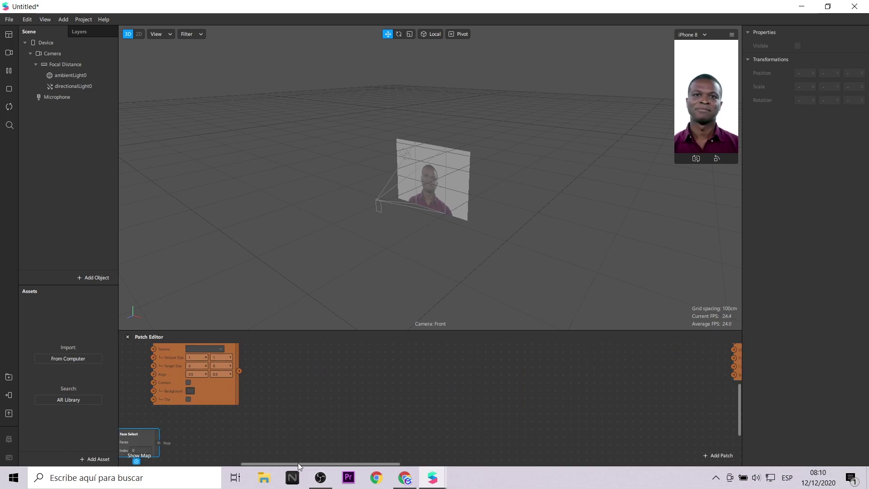
left_click_drag(297, 464, 238, 462)
left_click_drag(355, 435, 650, 396)
Copy the Shader Render Pass patch from FaceTrackerPreset into the new project and position it among the pasted patches
mouse_move(430, 477)
left_click(324, 421)
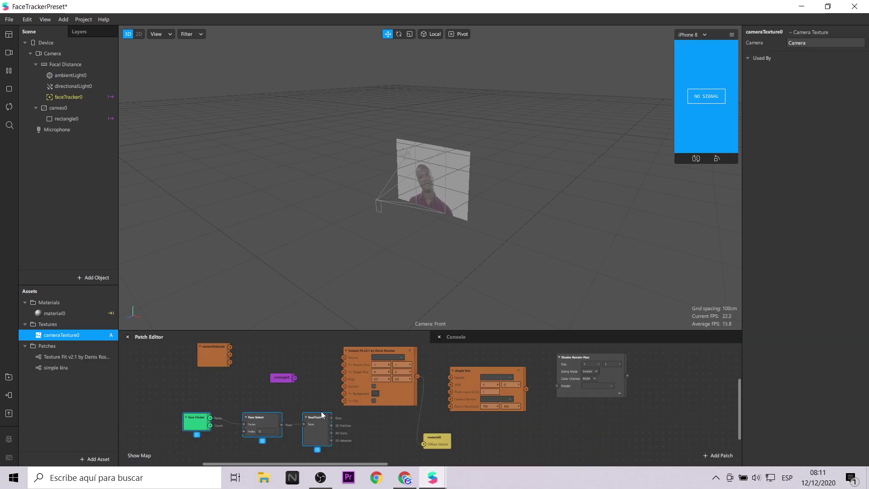
left_click(571, 356)
key("ctrl+c")
key("alt+Tab")
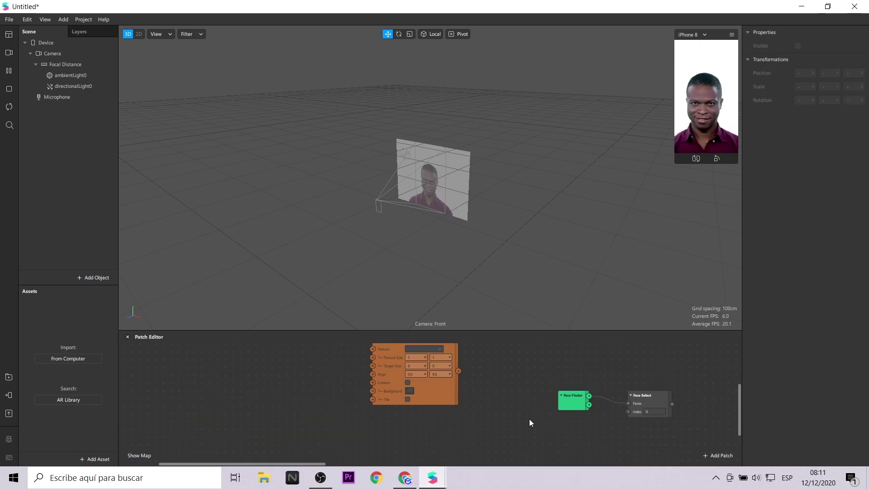
key("ctrl+v")
left_click_drag(317, 463, 375, 461)
scroll(440, 392, "down", 3)
left_click_drag(590, 357, 495, 357)
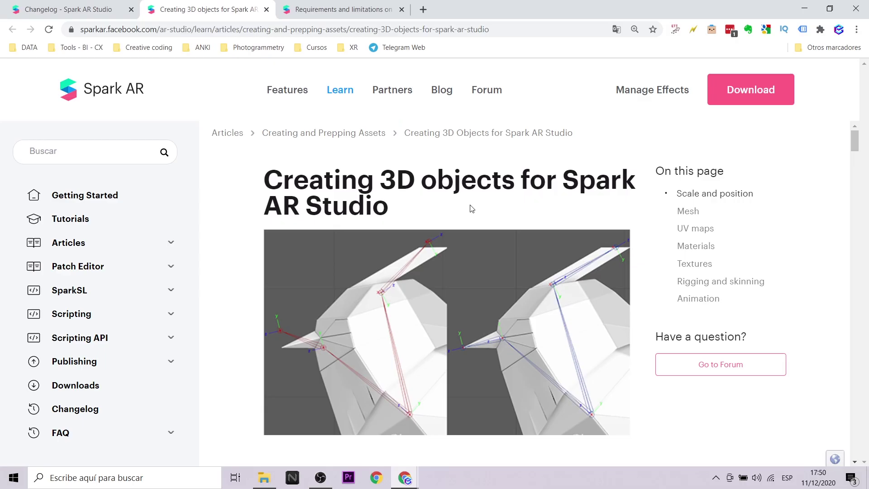
Read the browser article on creating 3D objects for Spark AR Studio, from its introduction through the mesh, materials, textures and rigging guidance
scroll(471, 209, "down", 20)
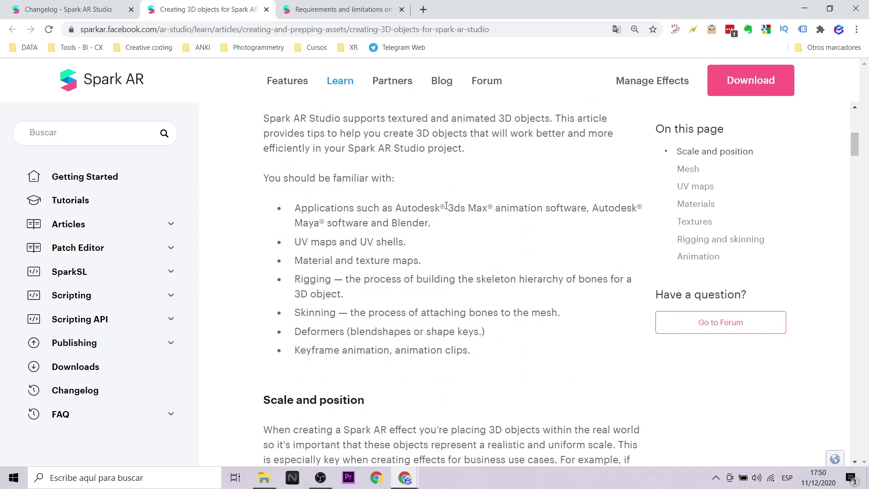
scroll(446, 206, "down", 2)
scroll(446, 206, "up", 1)
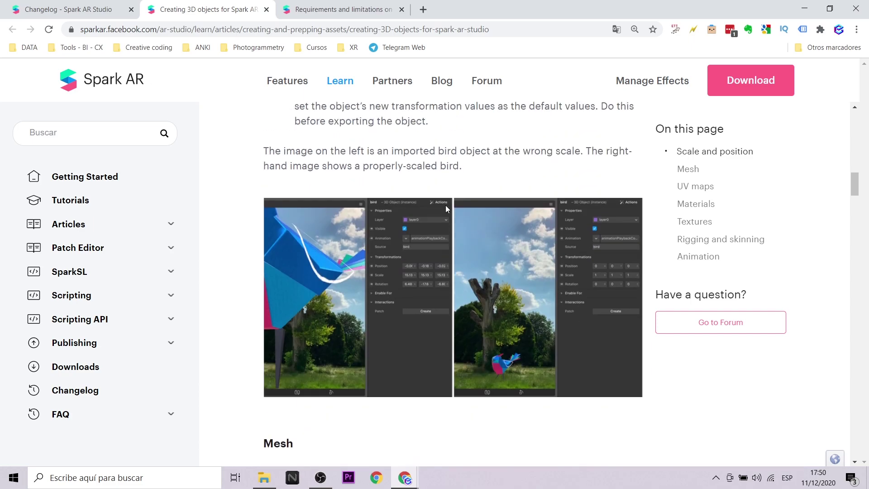
scroll(445, 206, "down", 8)
scroll(430, 188, "up", 1)
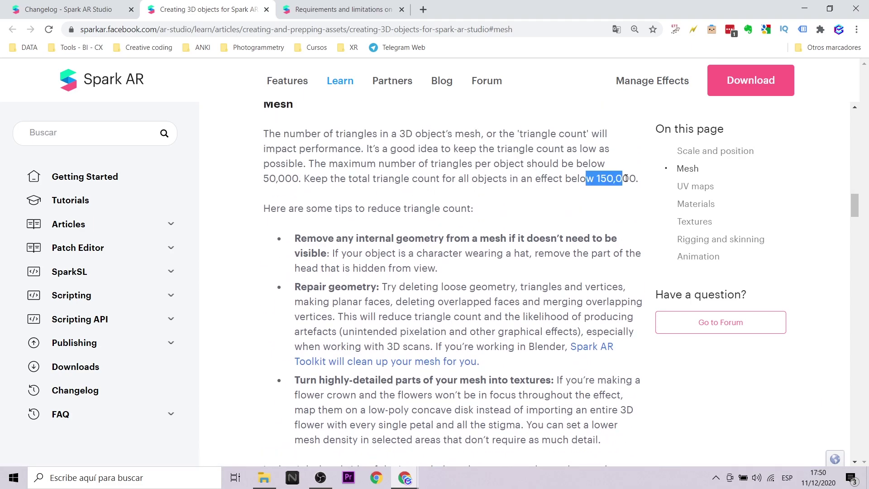
scroll(601, 219, "down", 2)
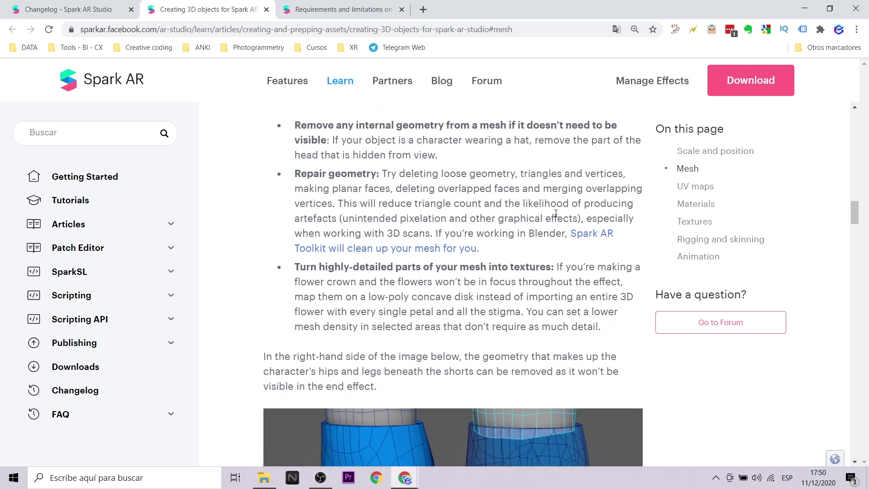
scroll(444, 188, "down", 3)
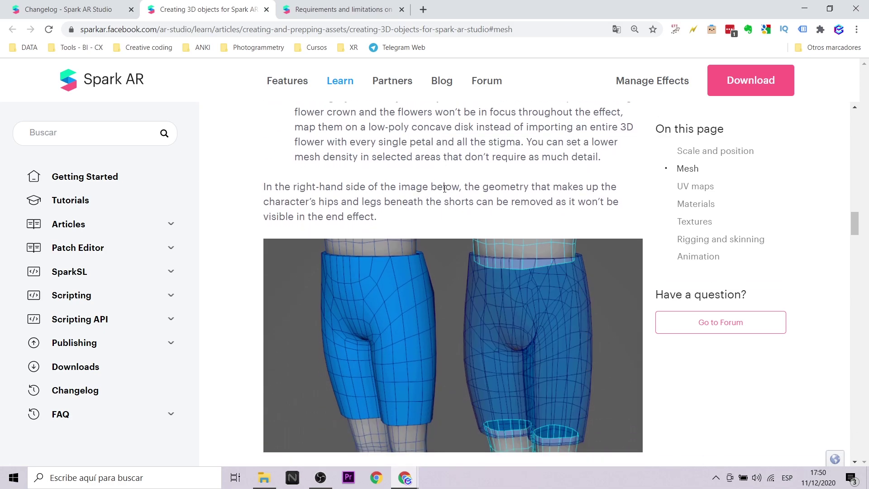
scroll(442, 190, "down", 10)
scroll(525, 220, "down", 7)
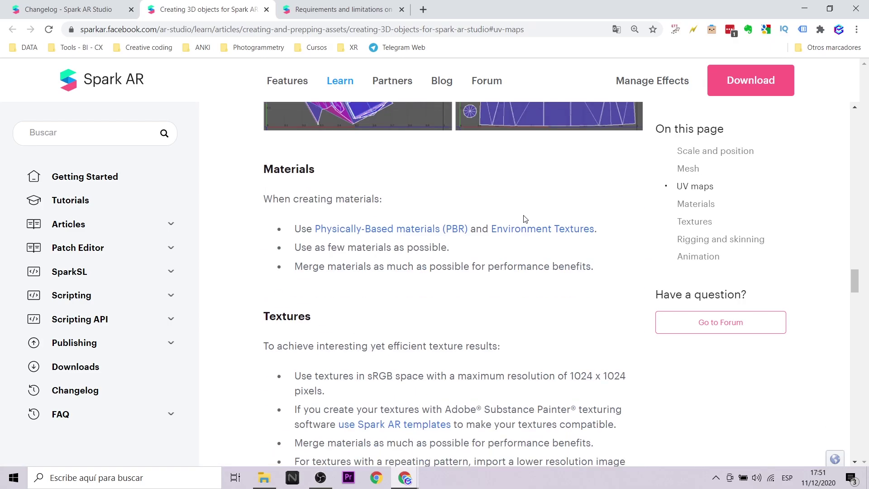
scroll(498, 267, "down", 10)
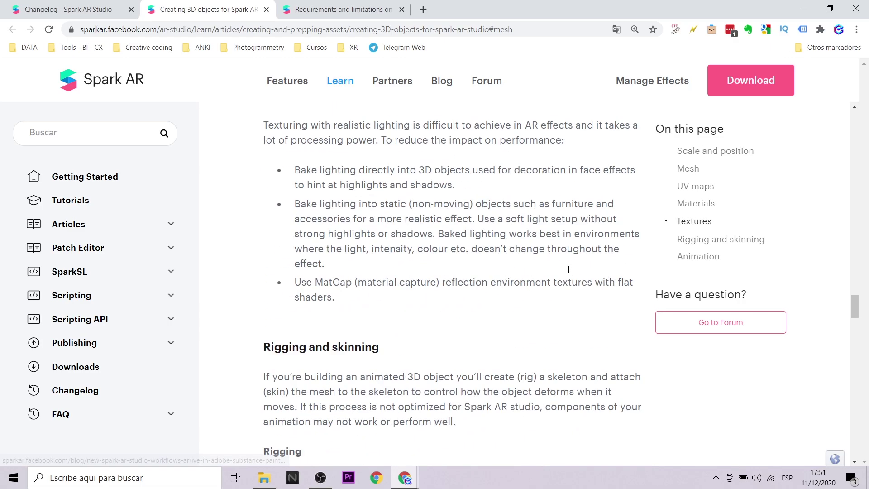
scroll(569, 268, "down", 5)
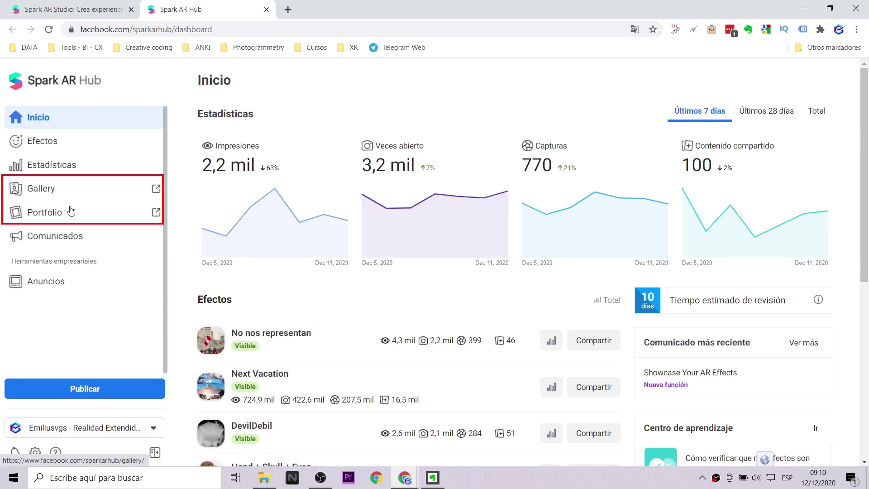
Open the Spark AR Hub Gallery and browse its featured portfolios, reels creators, most innovative creators and advanced effects creators
left_click(86, 197)
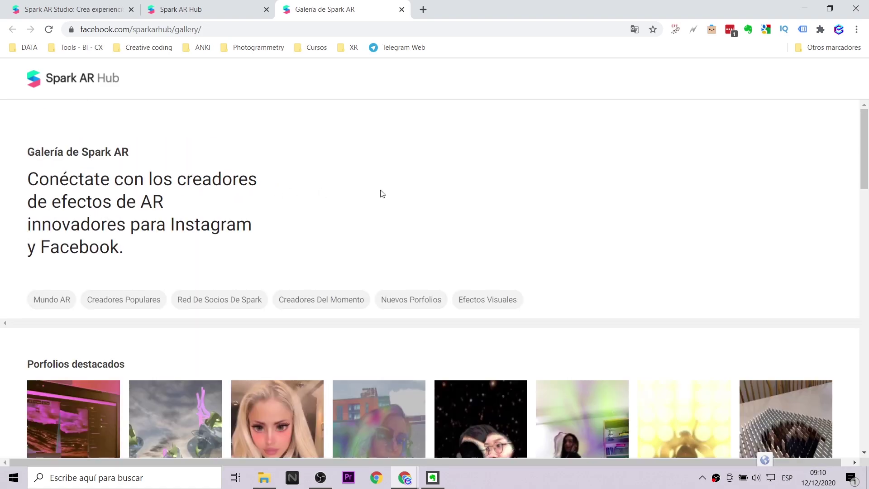
scroll(322, 194, "down", 4)
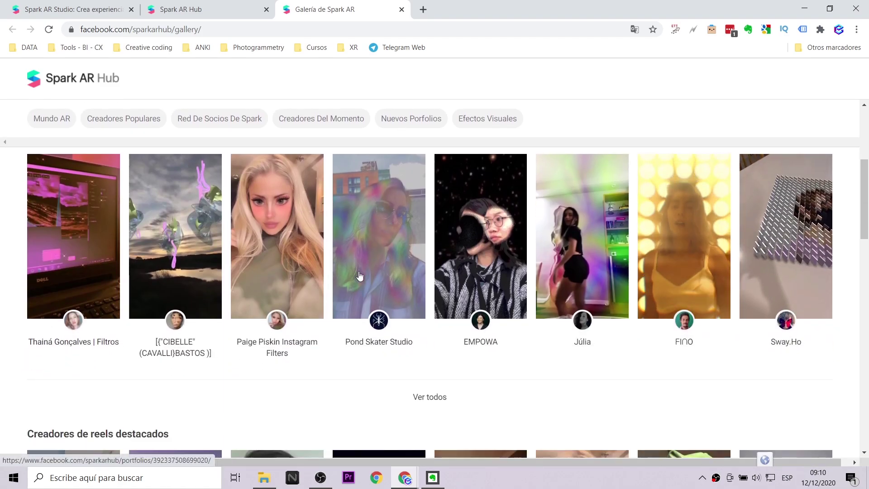
scroll(130, 264, "down", 5)
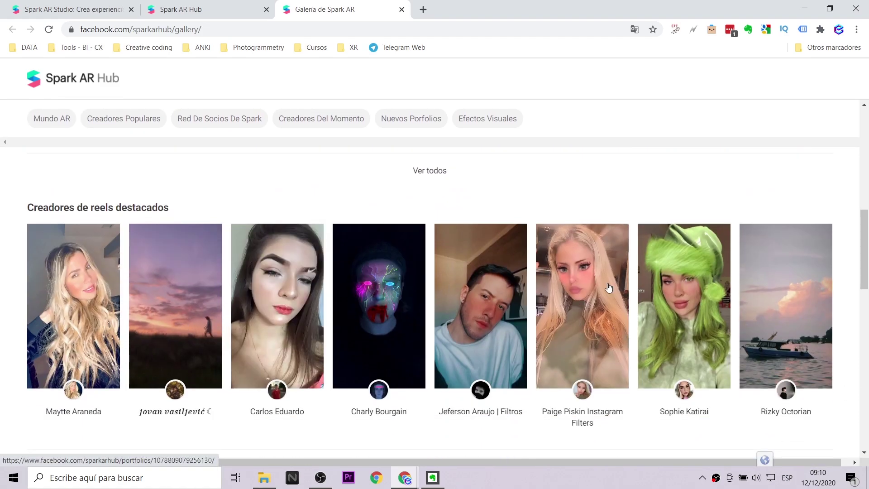
scroll(646, 288, "down", 5)
scroll(261, 255, "down", 1)
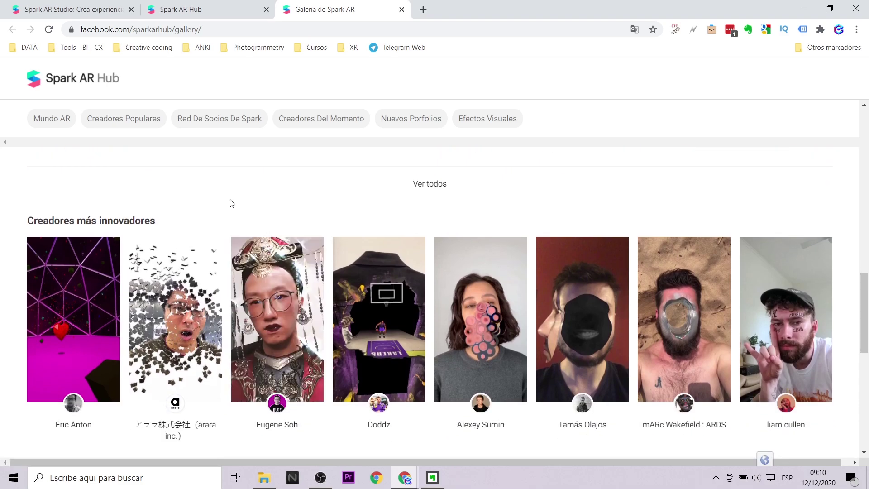
scroll(232, 203, "down", 9)
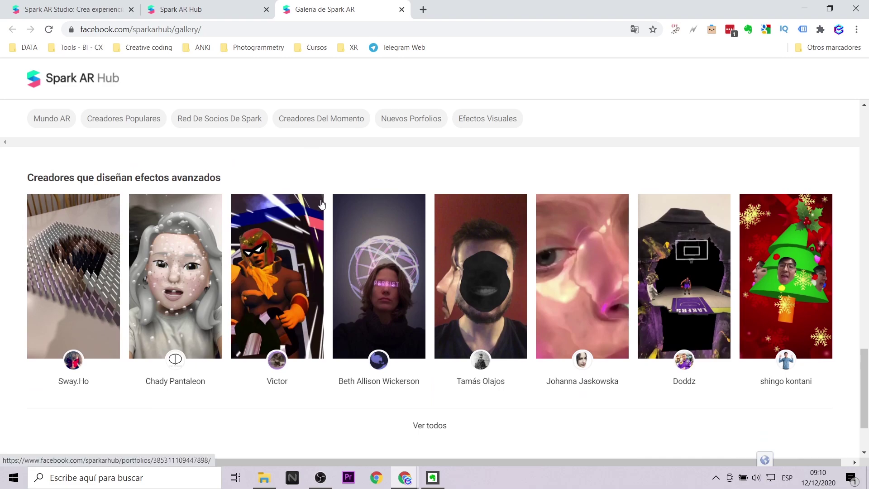
scroll(321, 201, "down", 2)
scroll(282, 204, "up", 15)
scroll(165, 284, "up", 6)
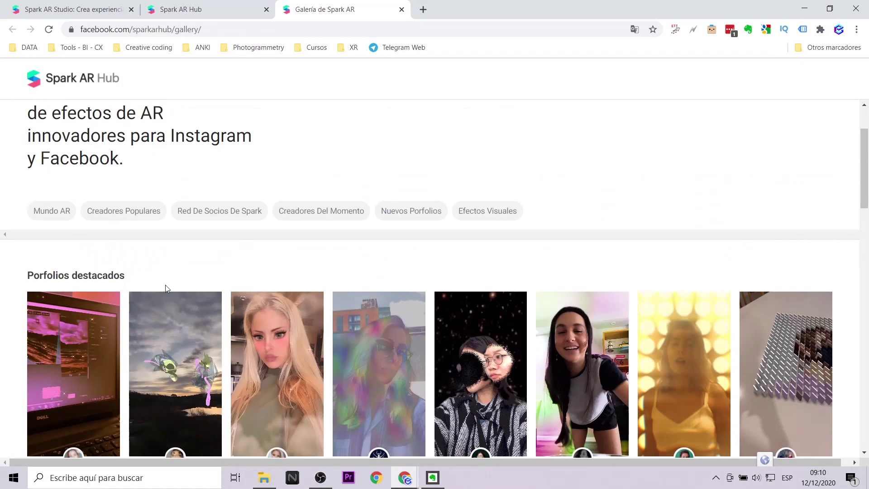
scroll(165, 284, "down", 15)
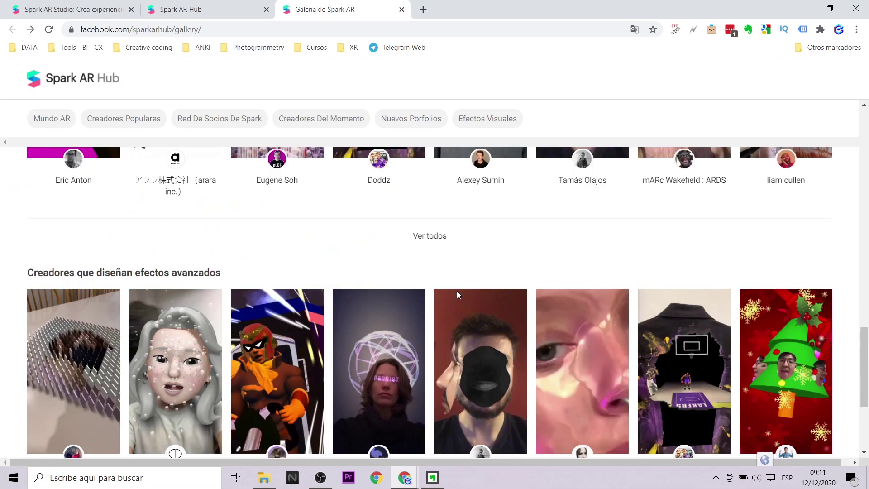
scroll(457, 294, "up", 3)
Open the portfolio of the third creator among the most innovative creators and look through the effects it contains
left_click(282, 236)
scroll(383, 179, "down", 15)
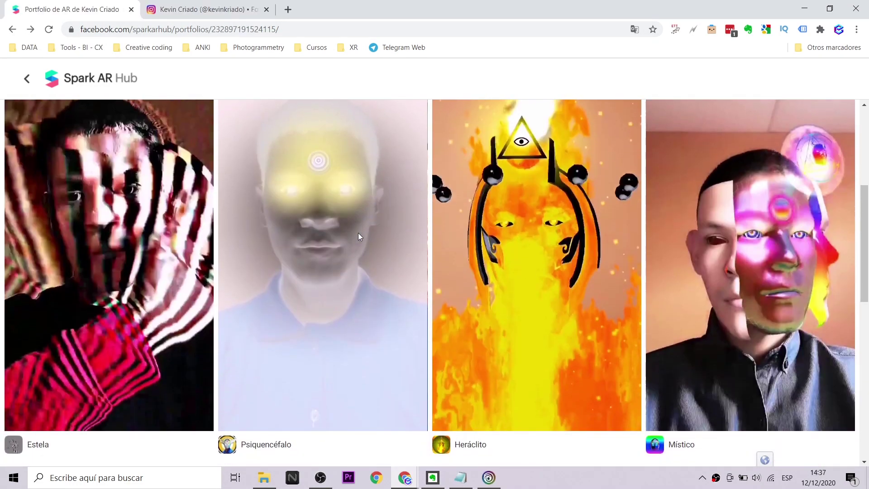
scroll(358, 233, "down", 7)
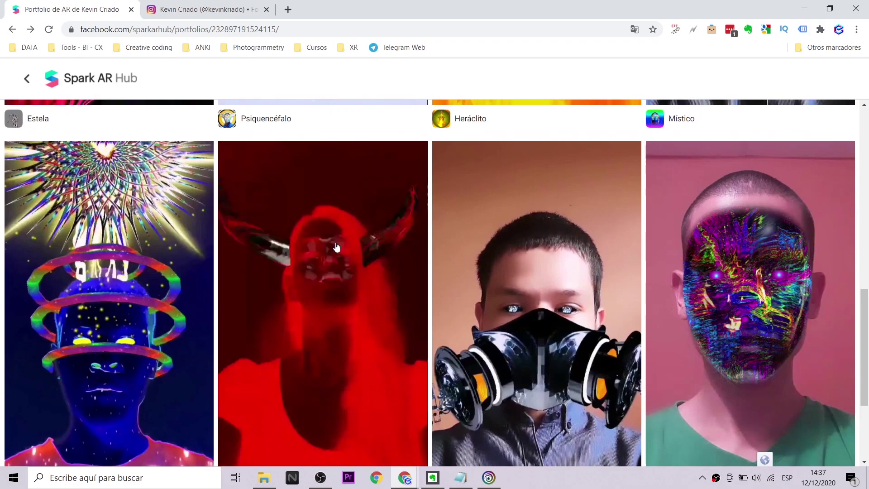
Open the red horned Dai-Sha effect from the portfolio and check the extra options beside Enviar a la app
left_click(329, 262)
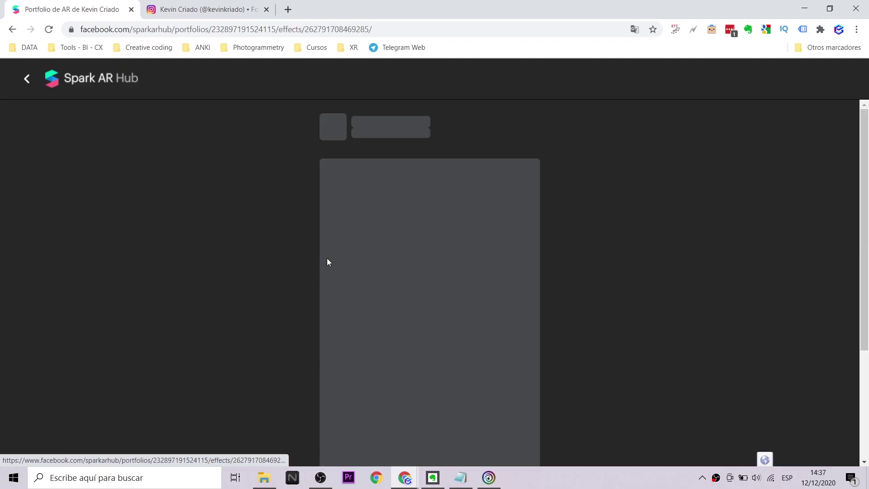
scroll(248, 253, "down", 4)
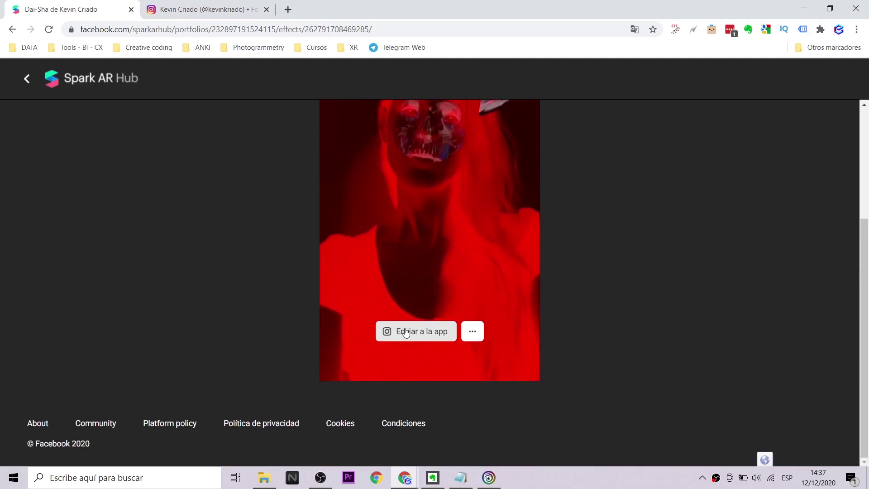
left_click(474, 335)
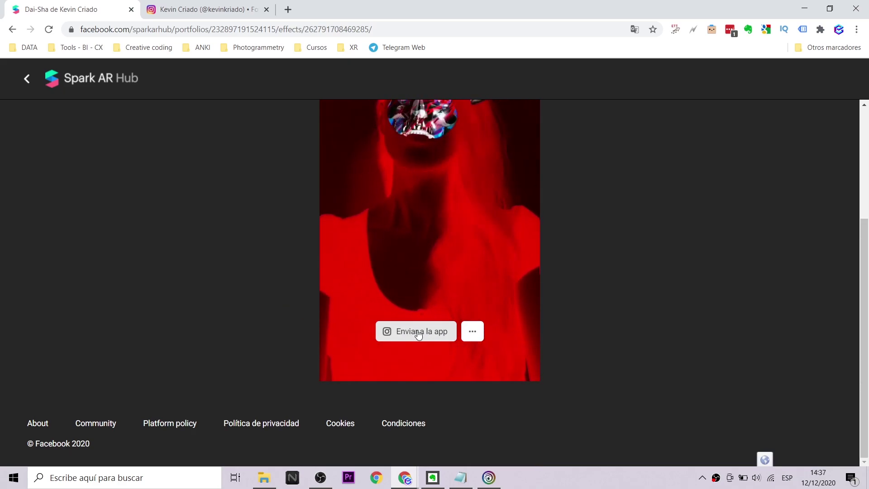